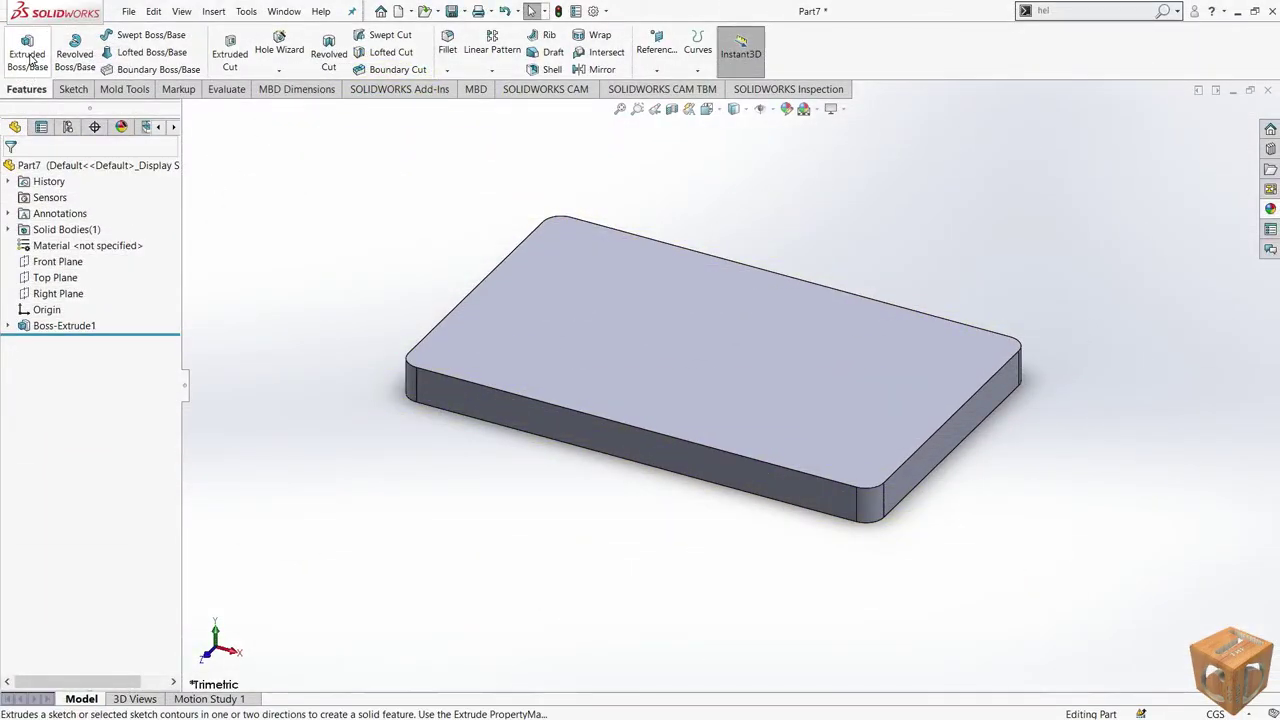
Step: Start a new Extruded Boss/Base feature on the rounded base plate
click(29, 58)
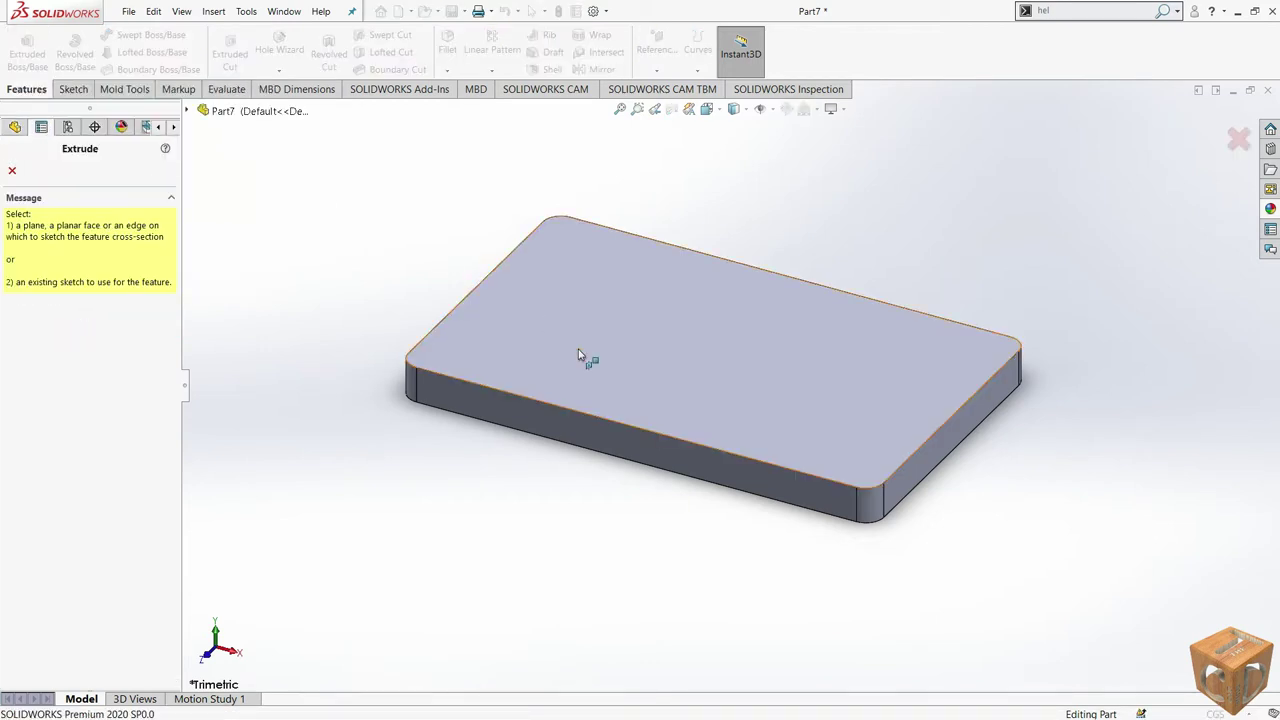
Step: On the plate's top face, viewed Normal To, sketch a small center rectangle near the upper-left corner
click(584, 357)
right_click(55, 345)
click(88, 322)
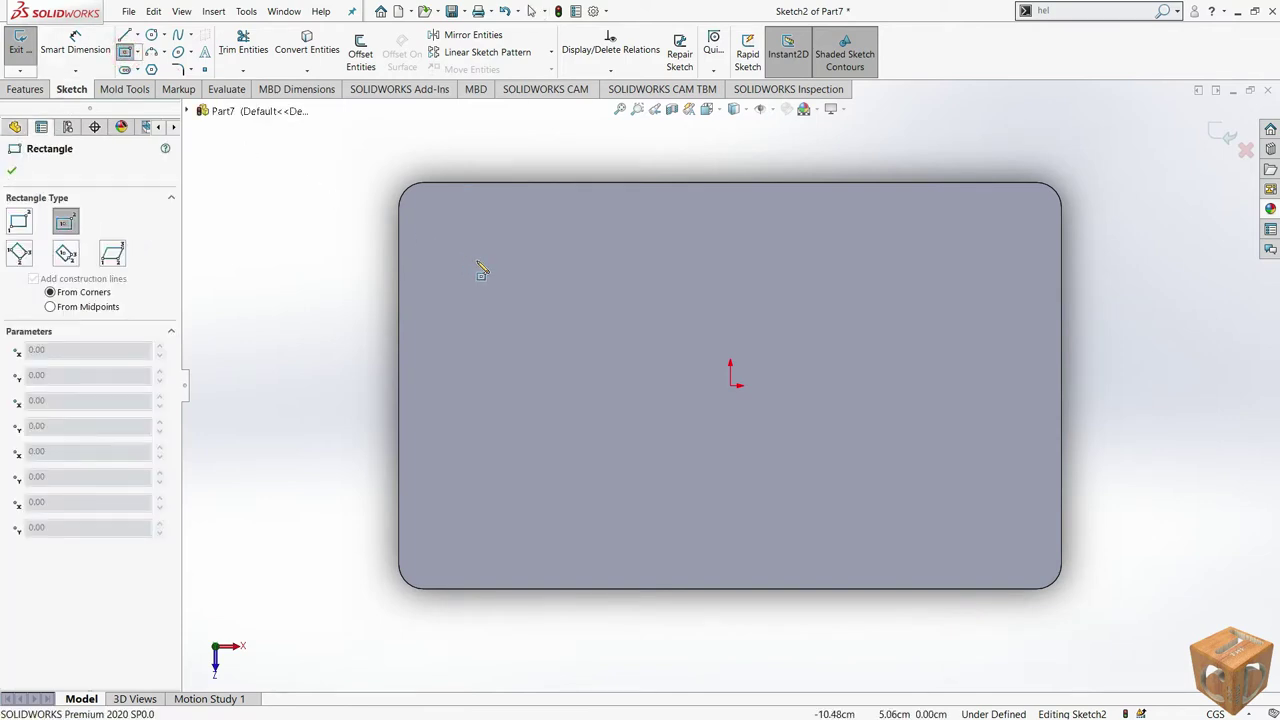
click(482, 262)
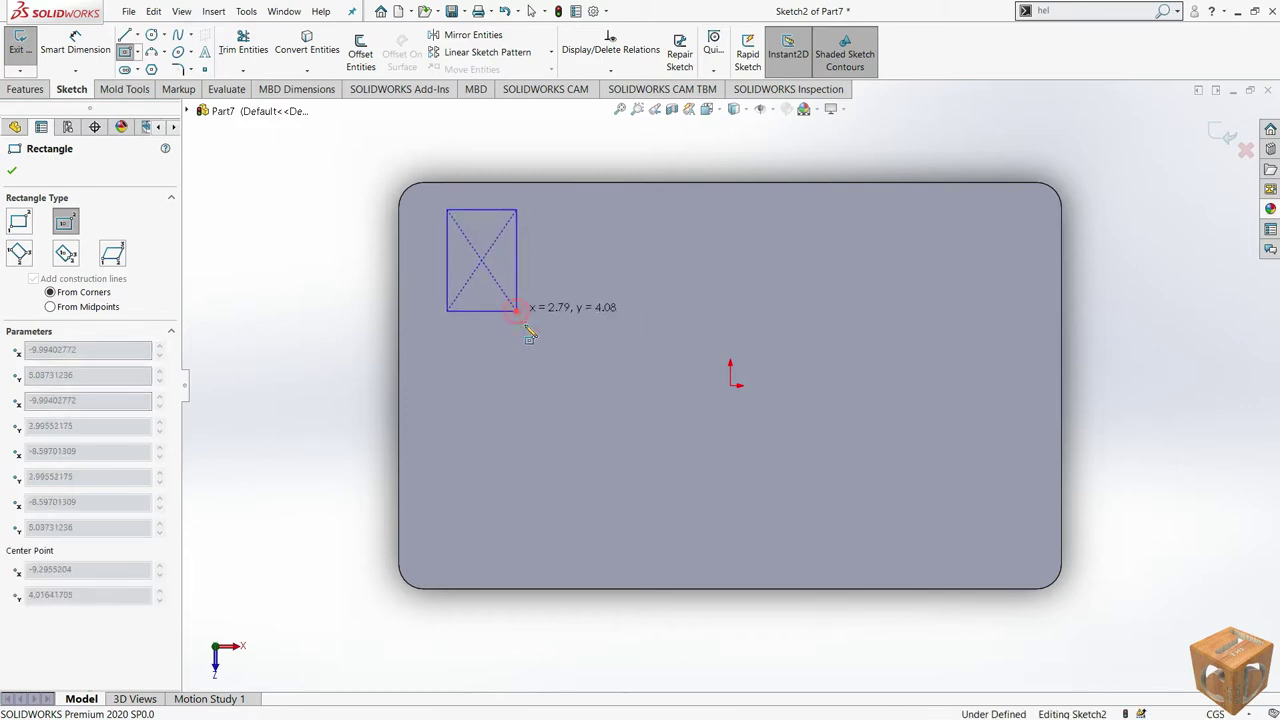
click(518, 310)
click(12, 172)
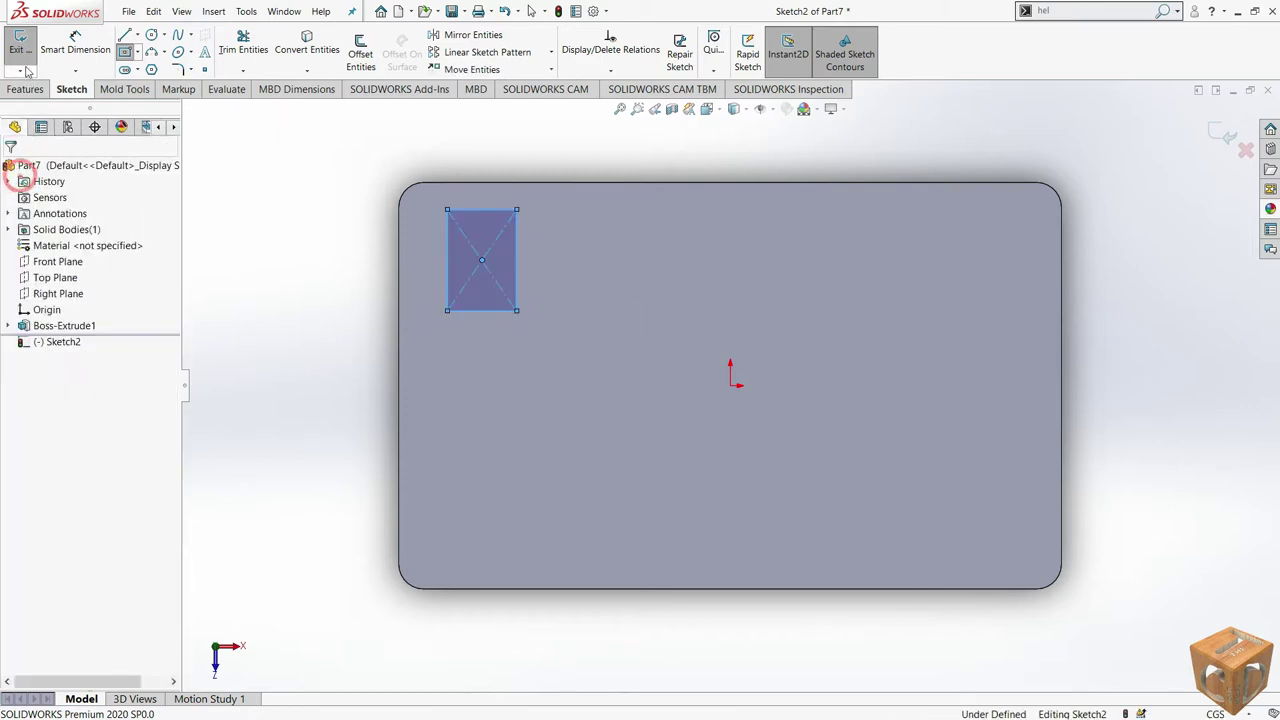
click(19, 42)
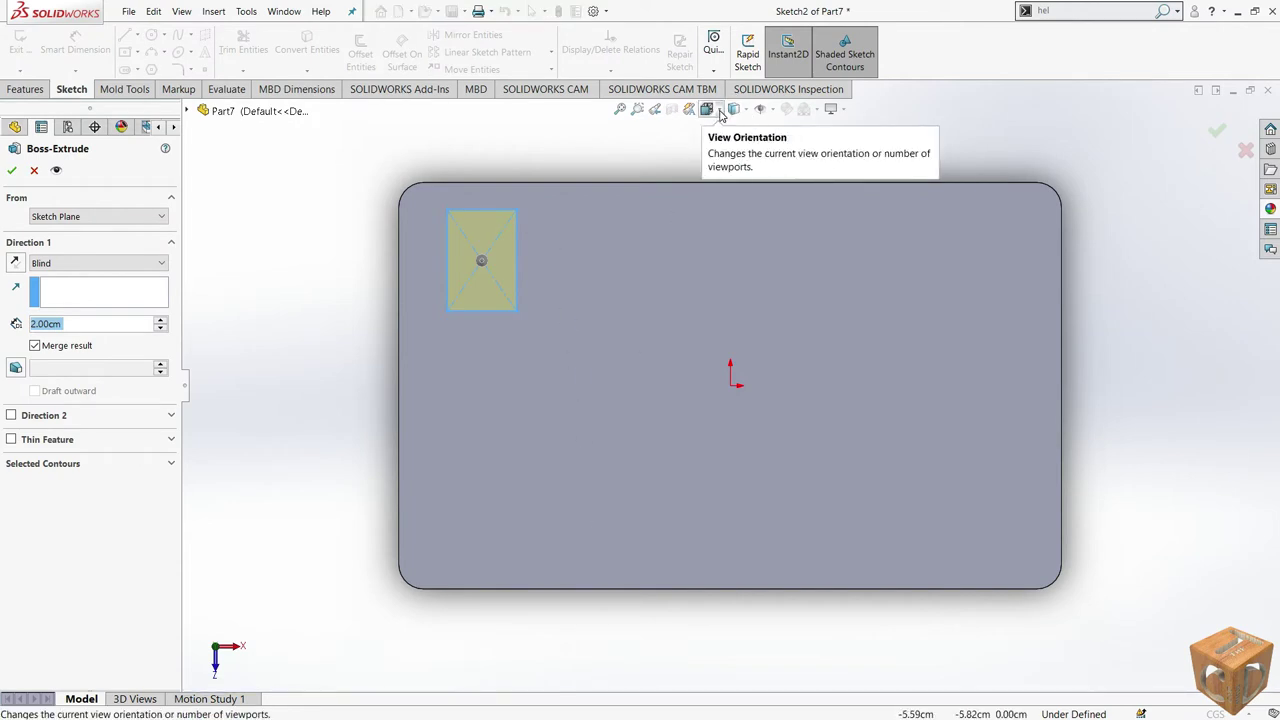
Step: Check the preview from an angled view and accept the 2.00 cm Blind block as Boss-Extrude2
click(706, 108)
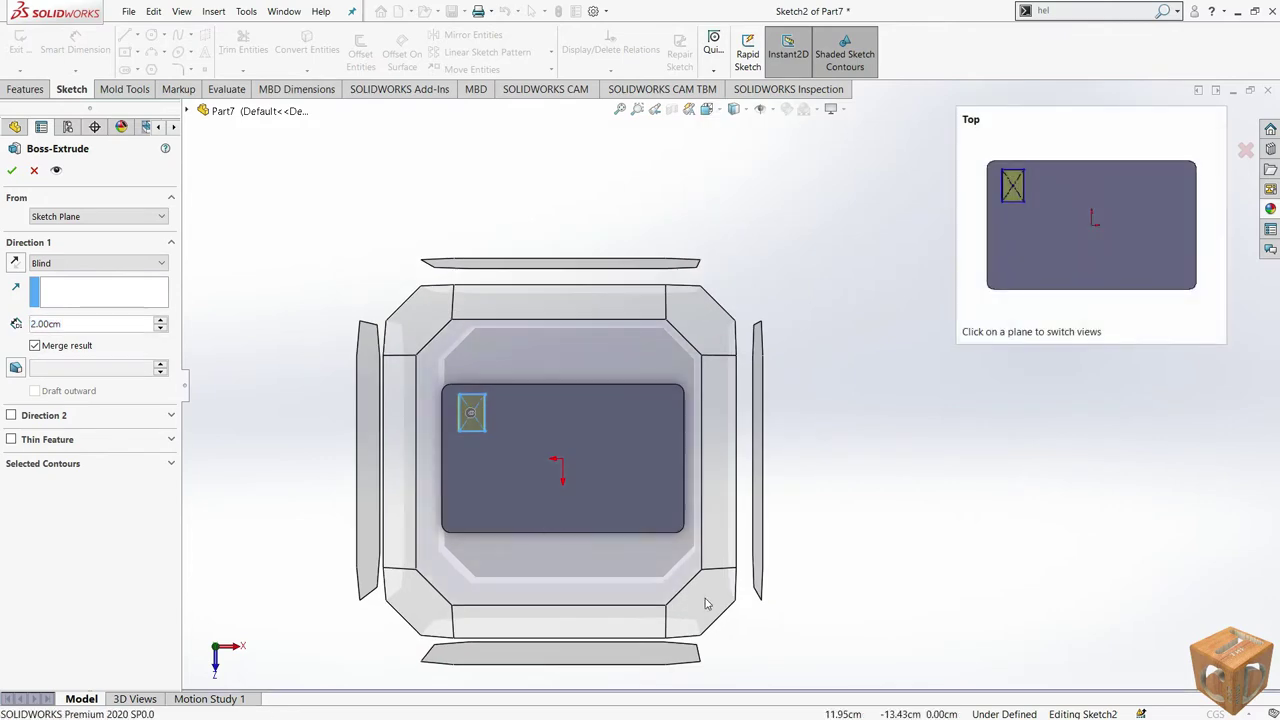
click(703, 603)
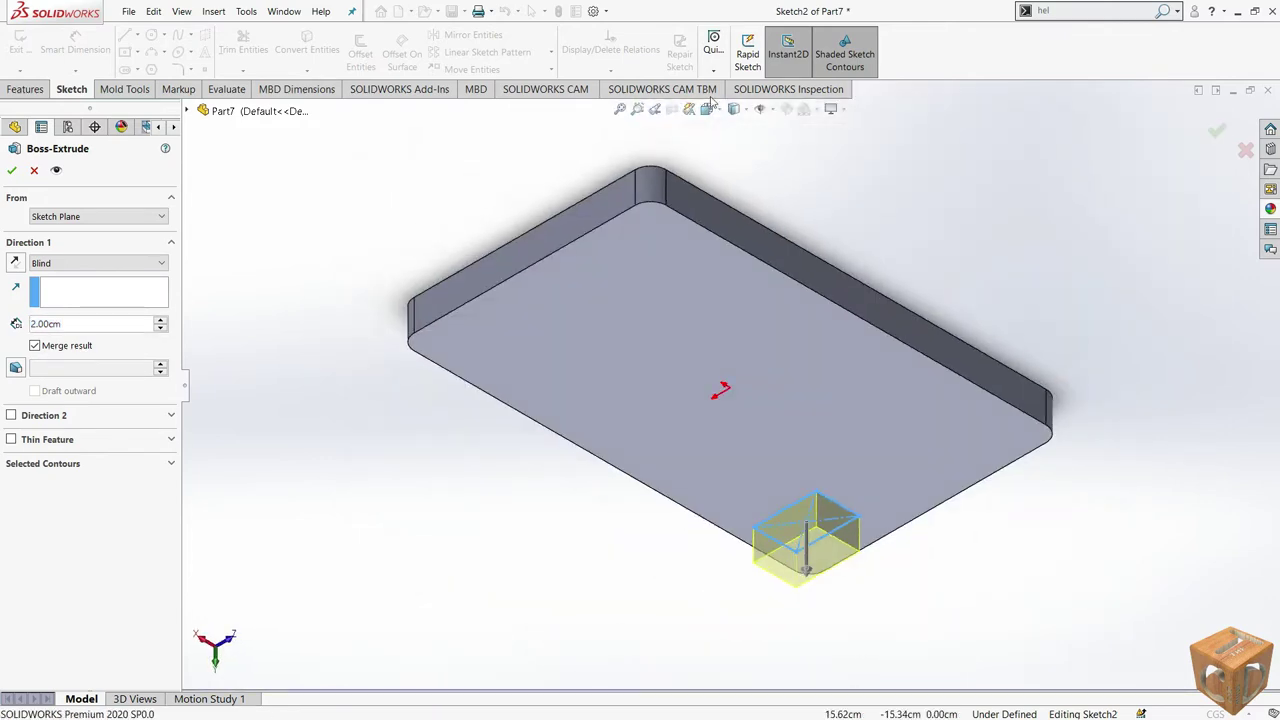
click(706, 108)
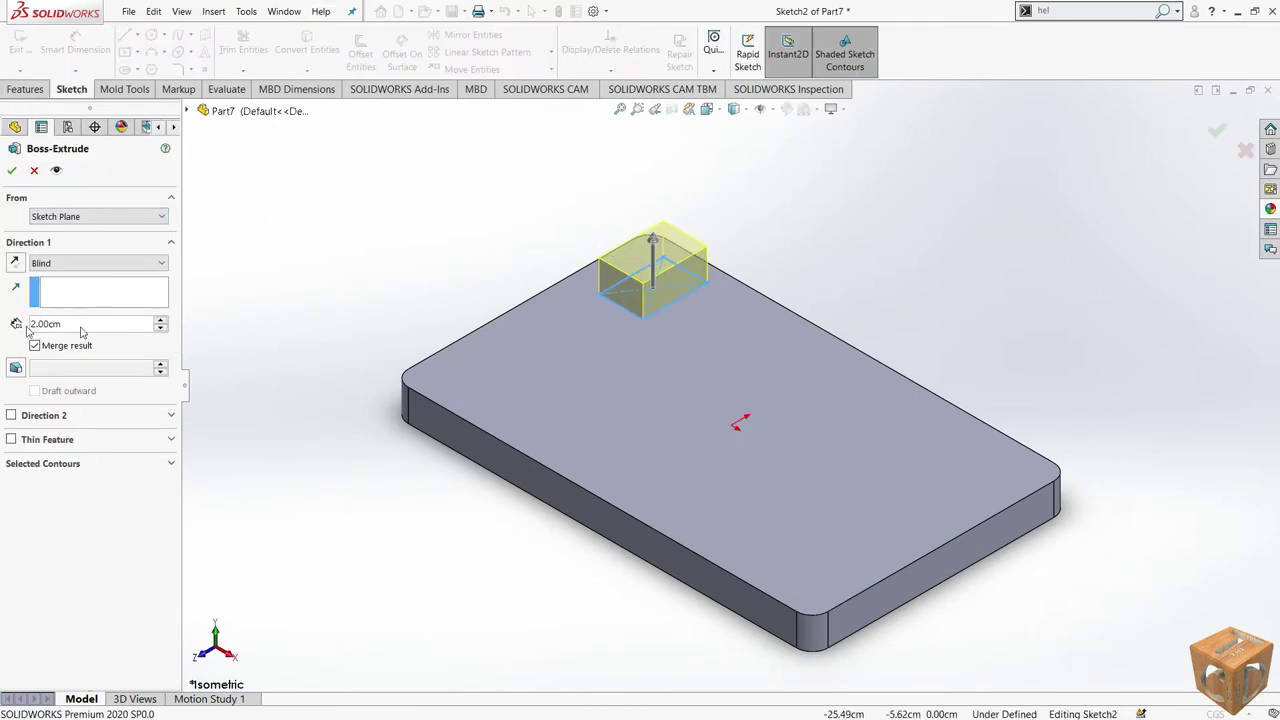
click(11, 172)
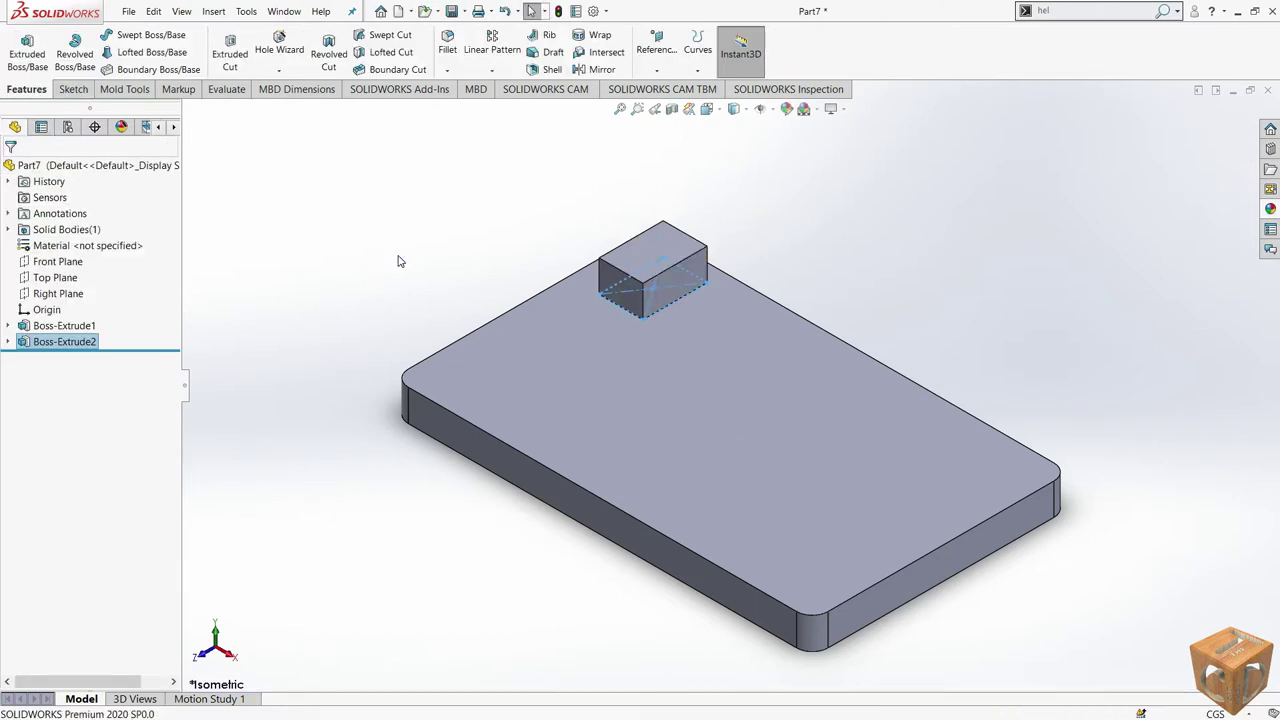
click(255, 203)
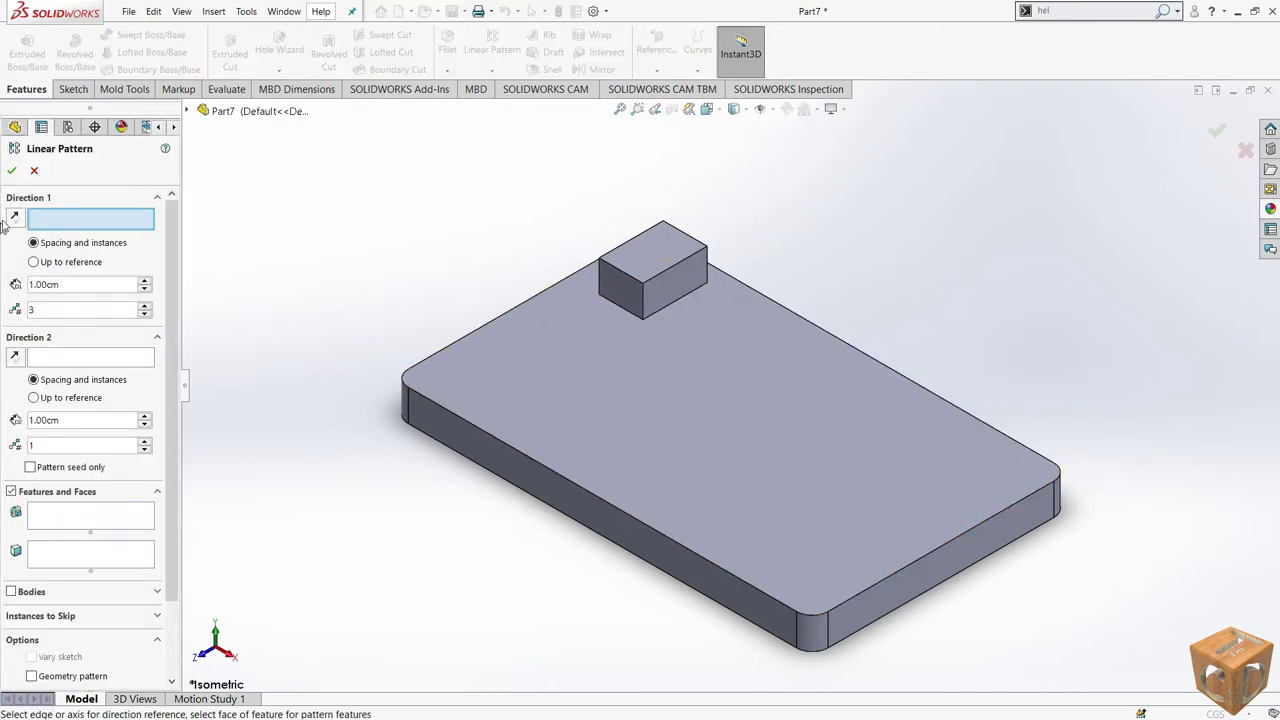
Step: Use the plate's back and left top edges as pattern directions, with Boss-Extrude2 as the seed
click(812, 321)
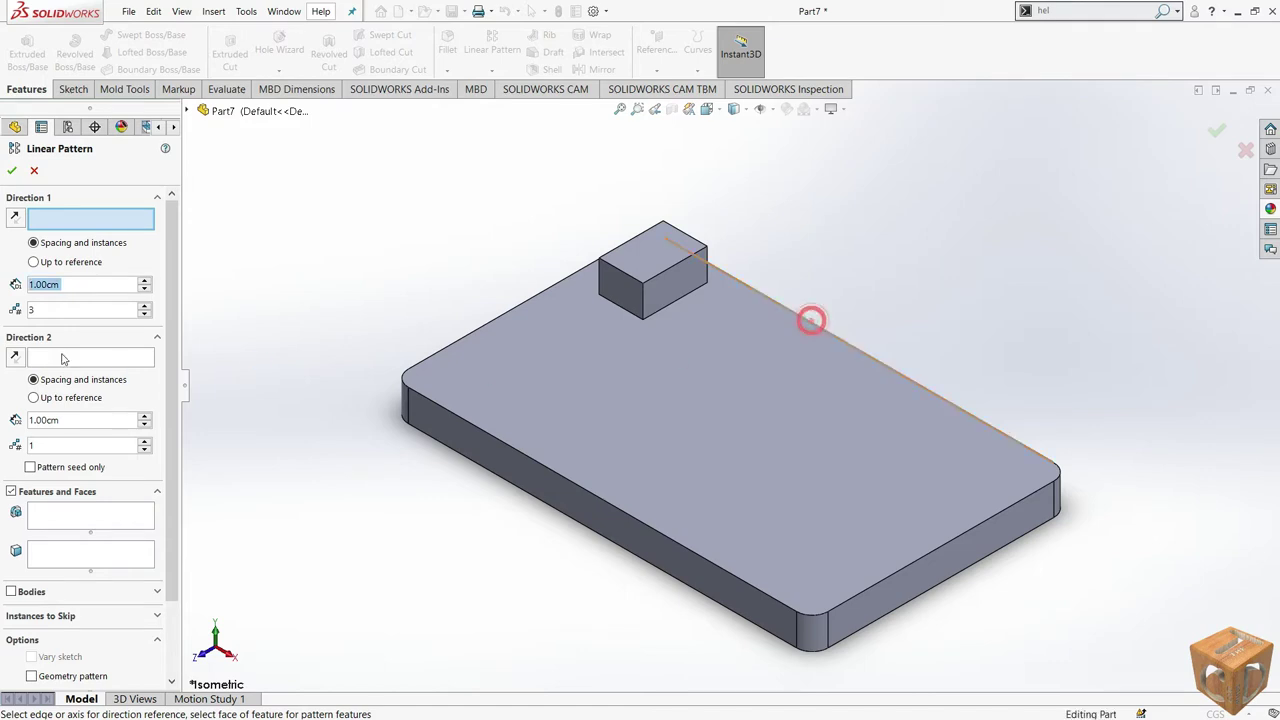
click(506, 313)
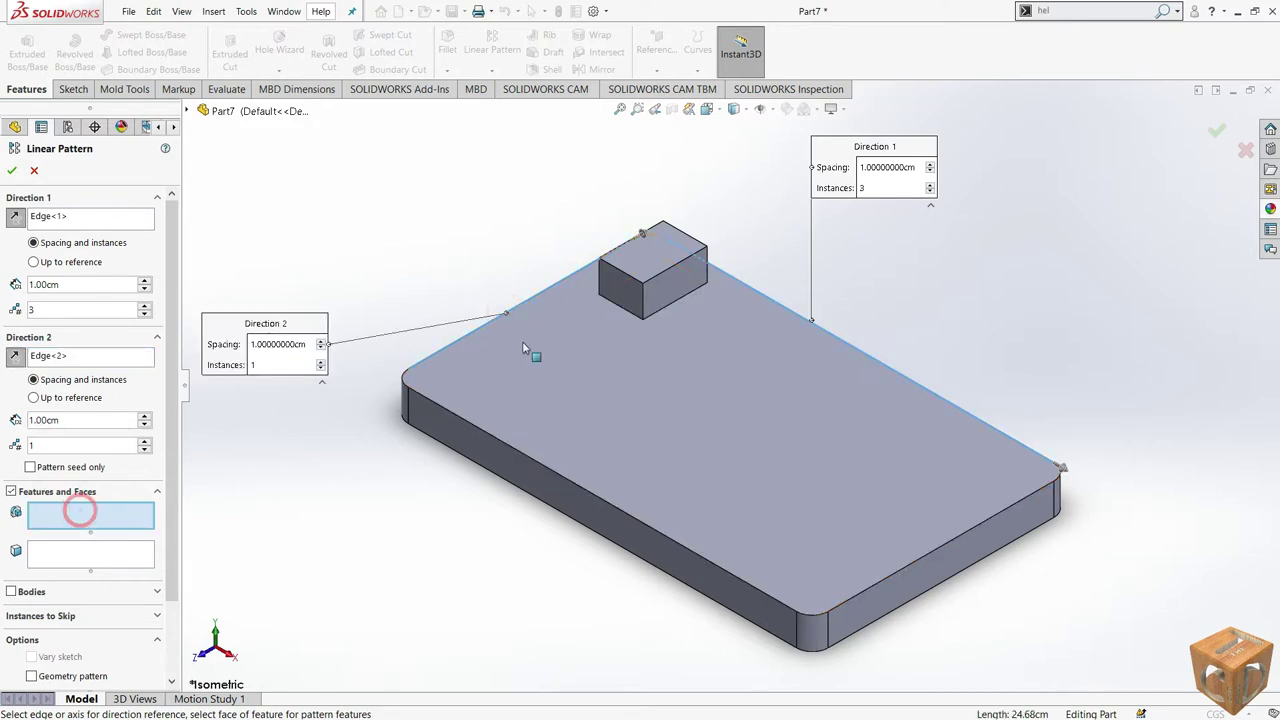
click(658, 316)
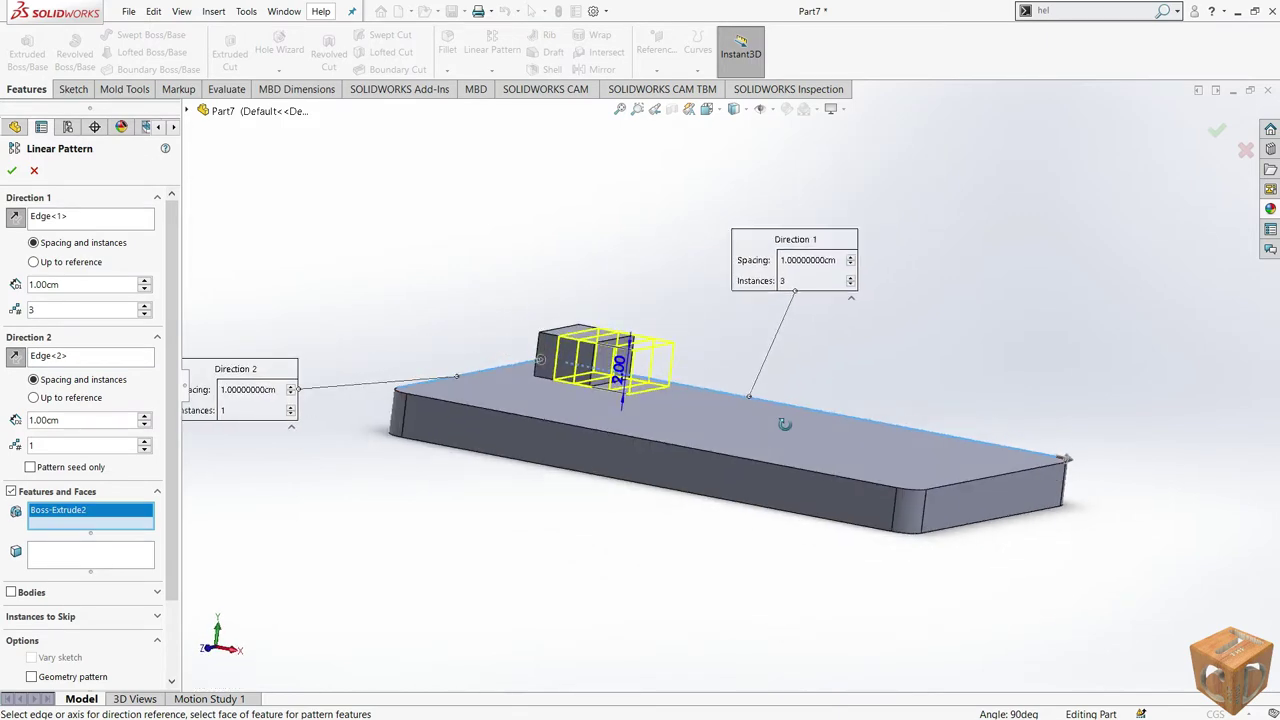
middle_drag(747, 531, 566, 357)
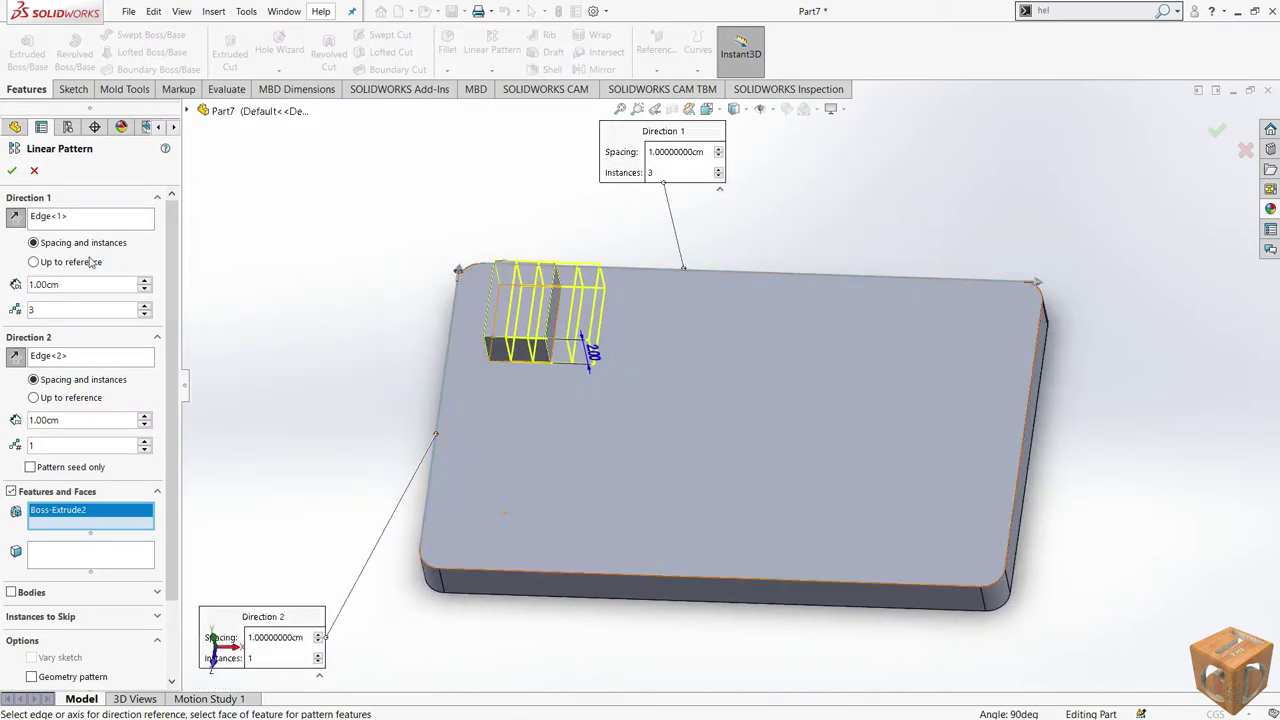
Step: Set Direction 1 to 5 instances at 5.00 cm spacing
click(144, 281)
click(144, 281)
click(143, 281)
click(143, 281)
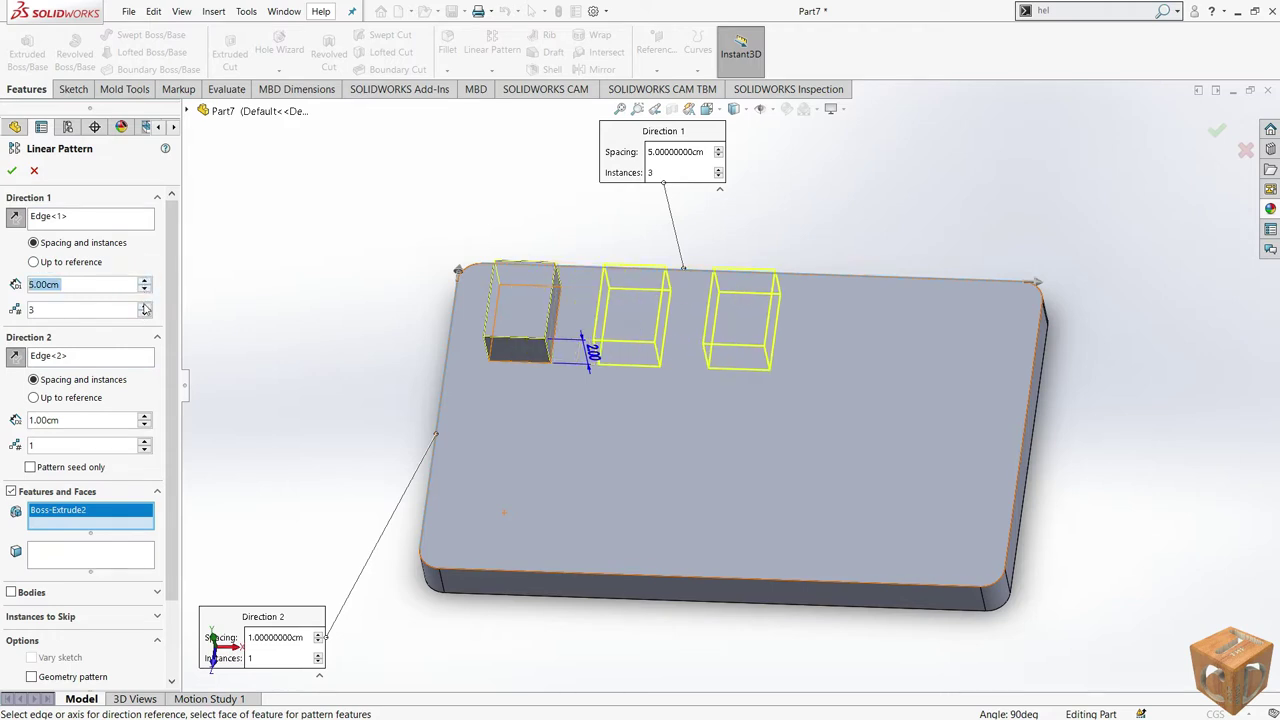
click(144, 306)
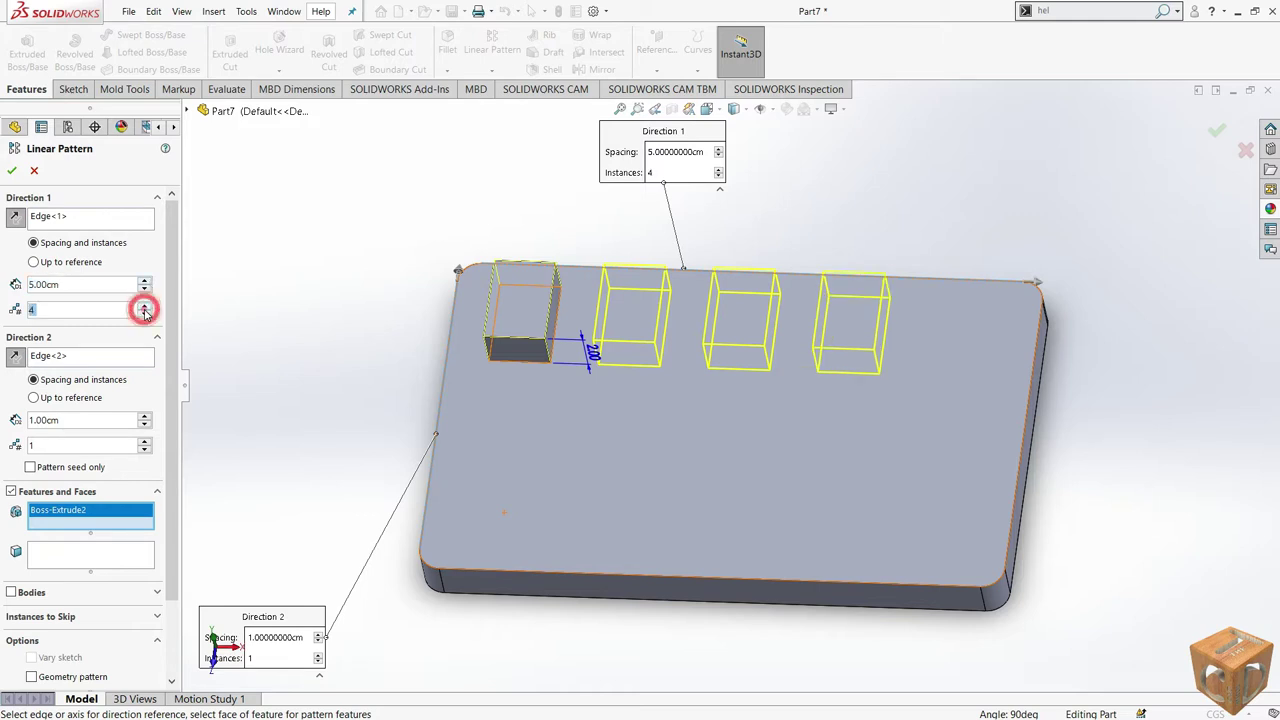
click(144, 306)
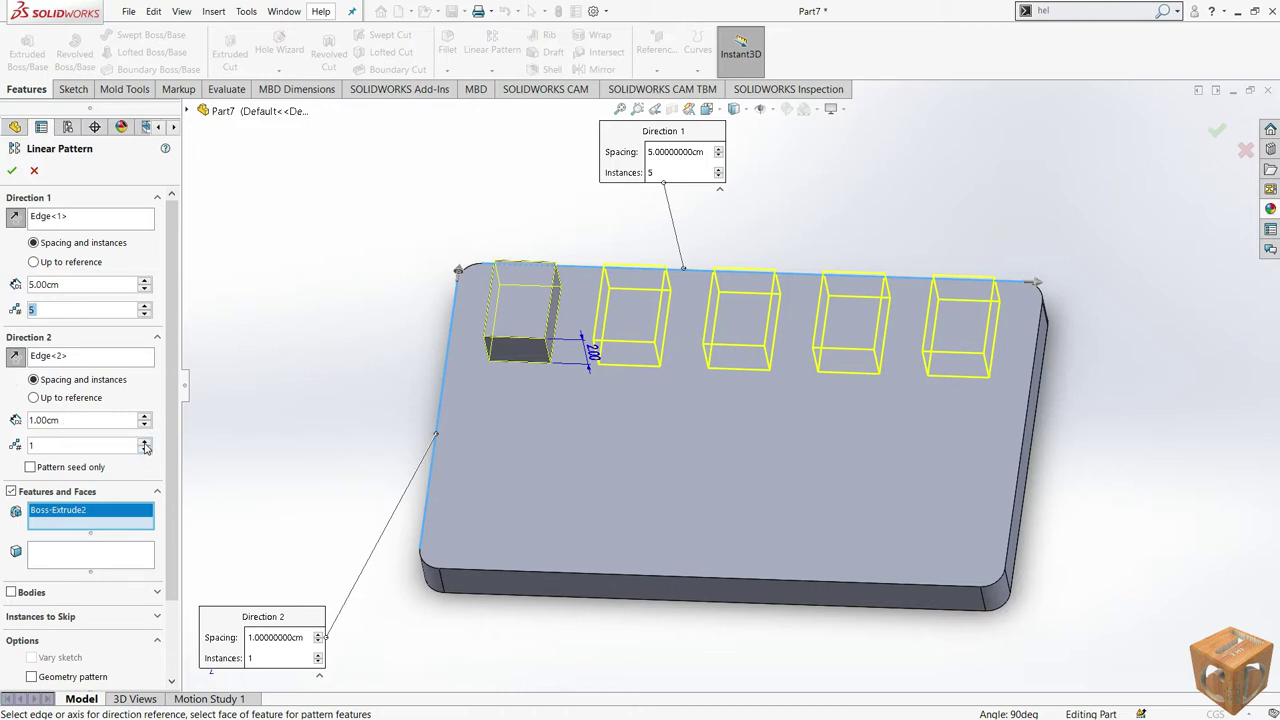
Step: Give Direction 2 two rows 10.00 cm apart on the plate and create LPattern1
click(144, 443)
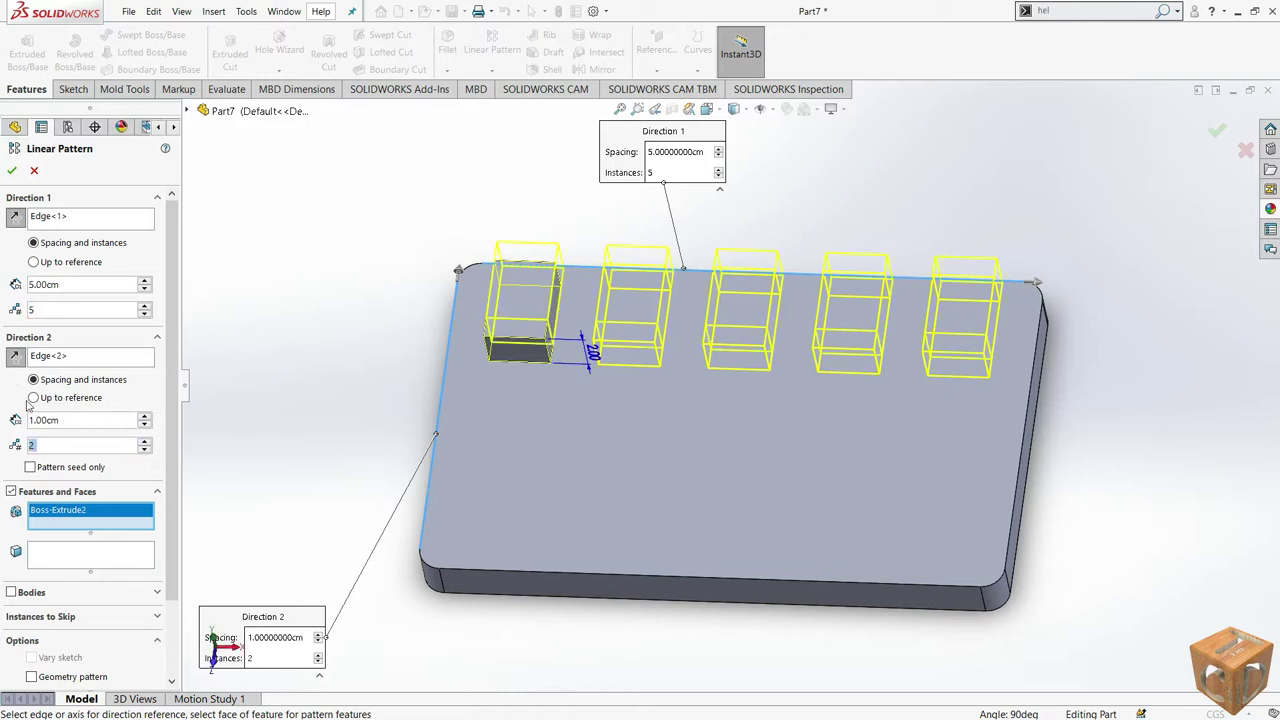
click(14, 357)
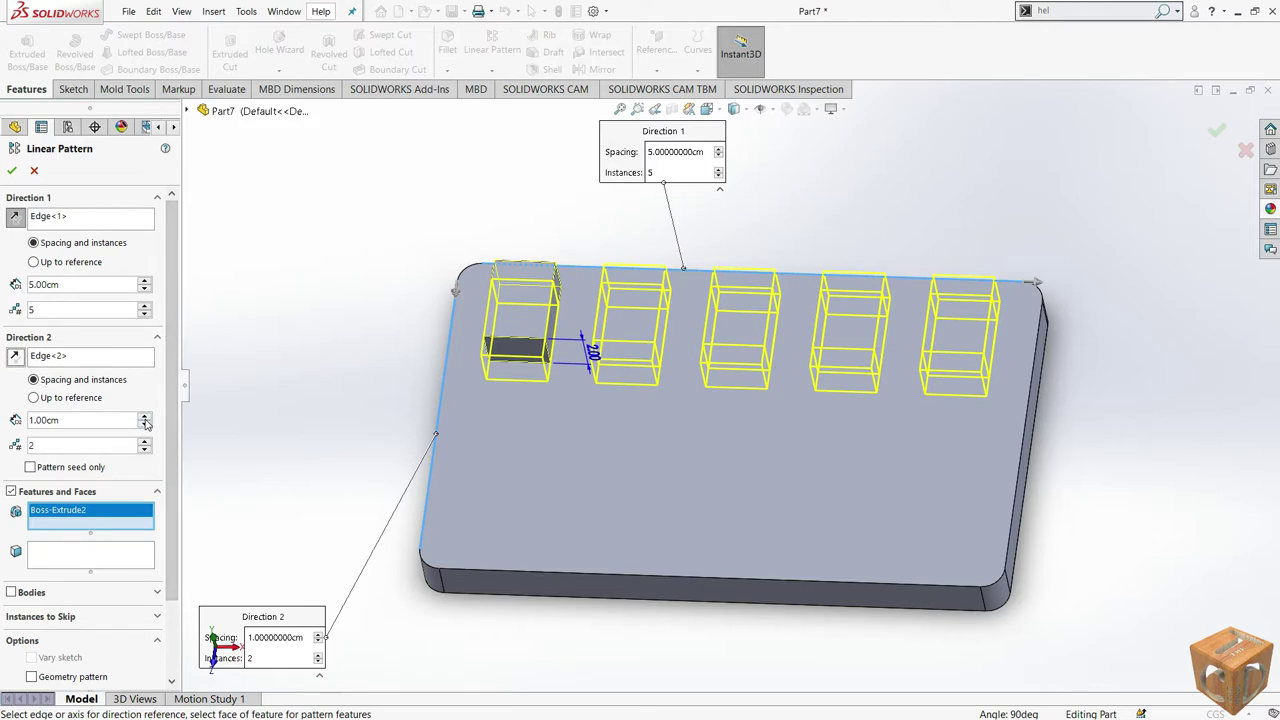
click(145, 419)
click(145, 419)
click(145, 419)
click(145, 419)
click(145, 419)
click(145, 419)
click(145, 419)
click(145, 419)
click(145, 419)
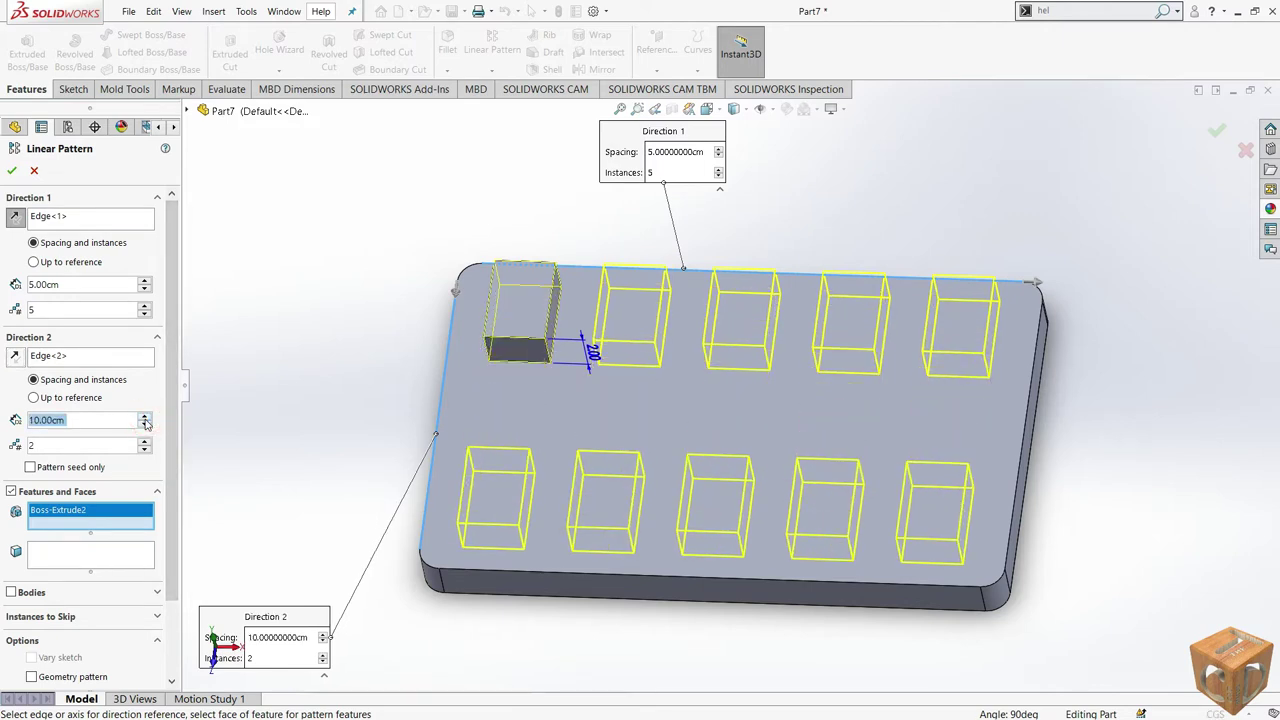
click(18, 358)
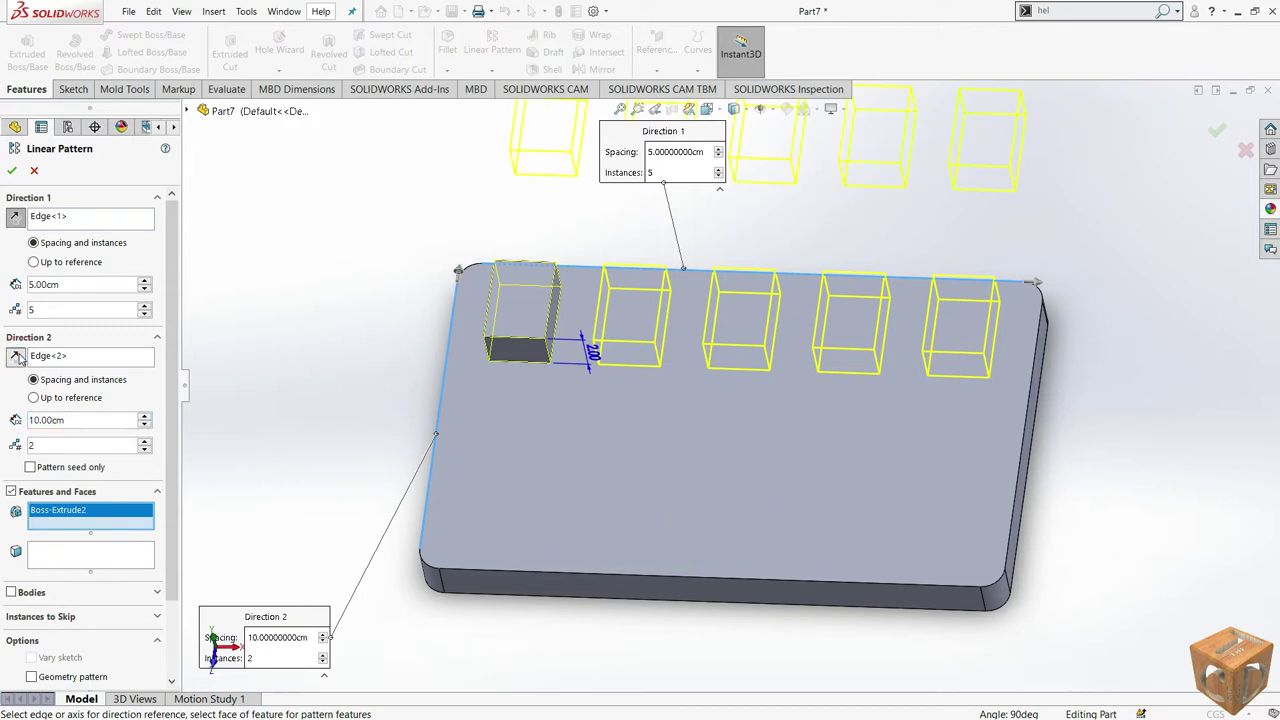
click(18, 358)
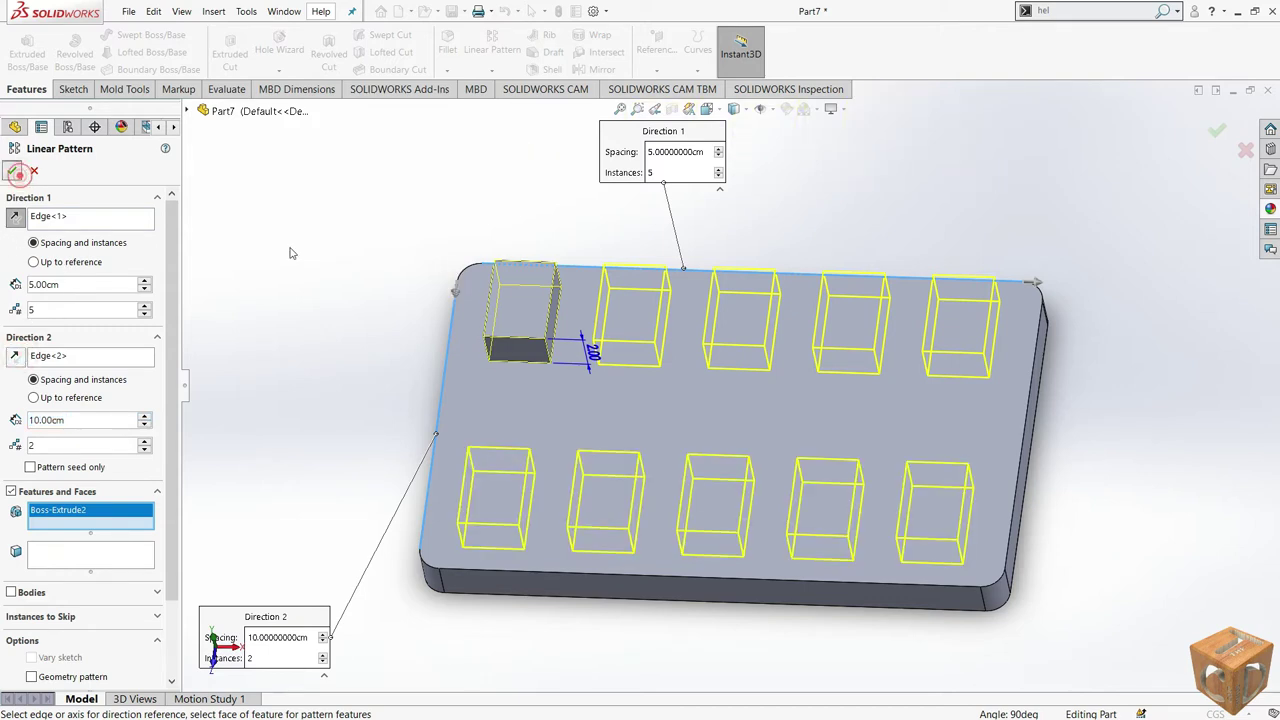
key(Return)
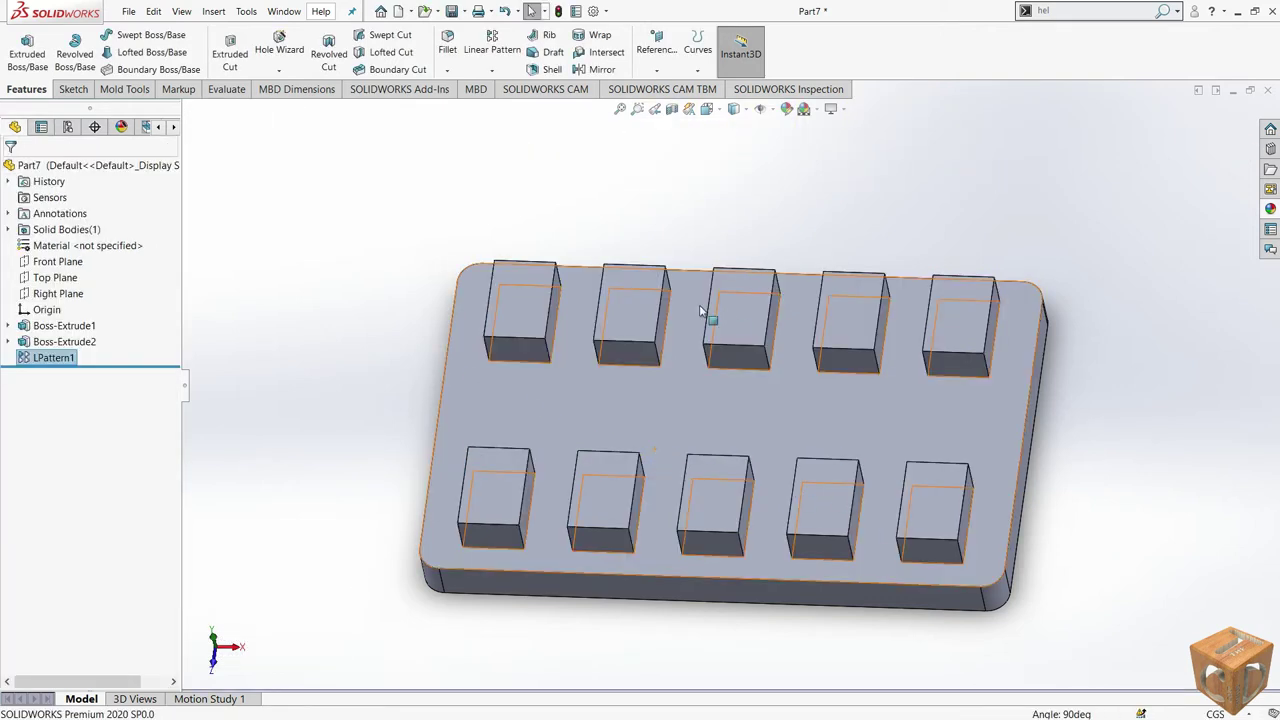
Step: Start an Extruded Cut sketch on the plate's top face, viewed Normal To
click(614, 236)
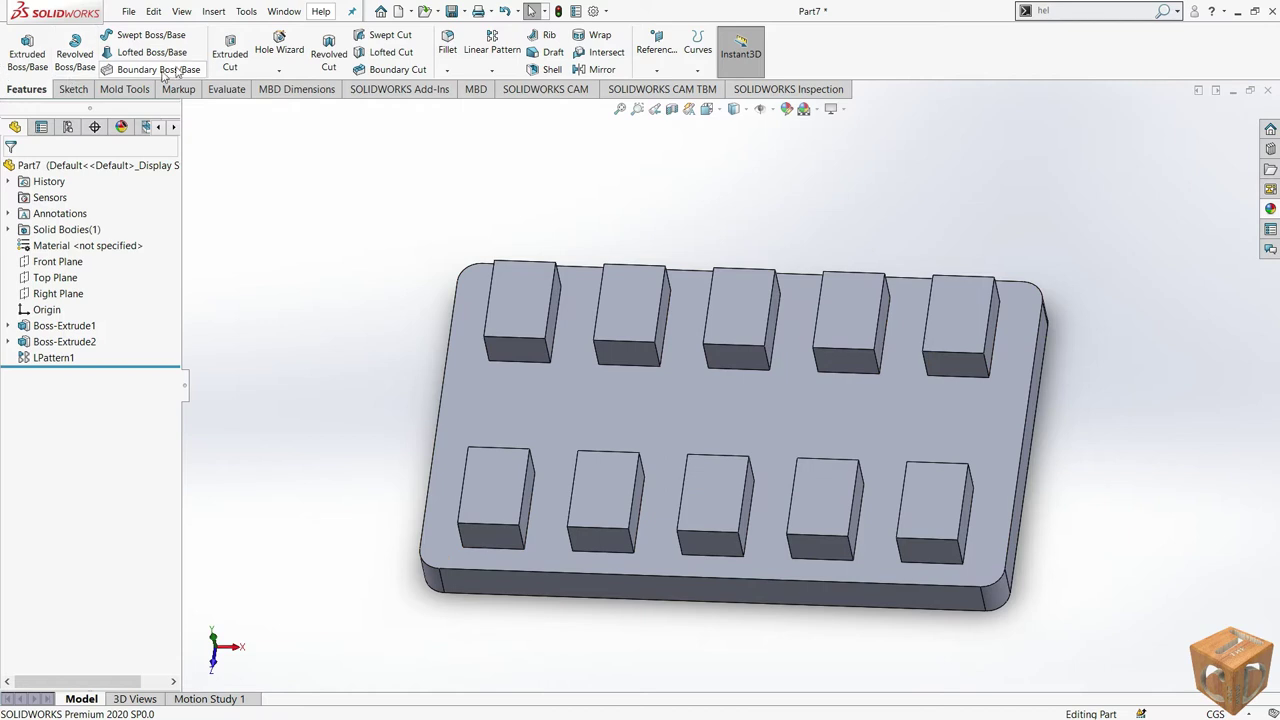
click(230, 50)
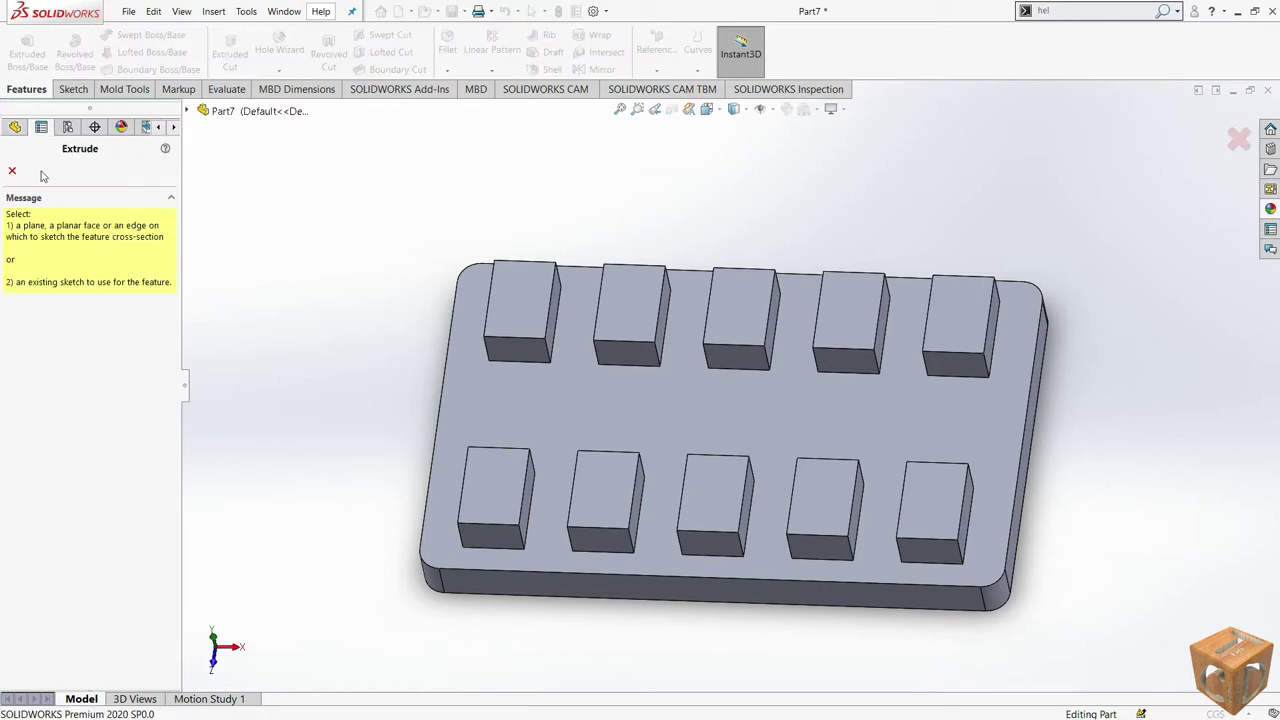
click(13, 172)
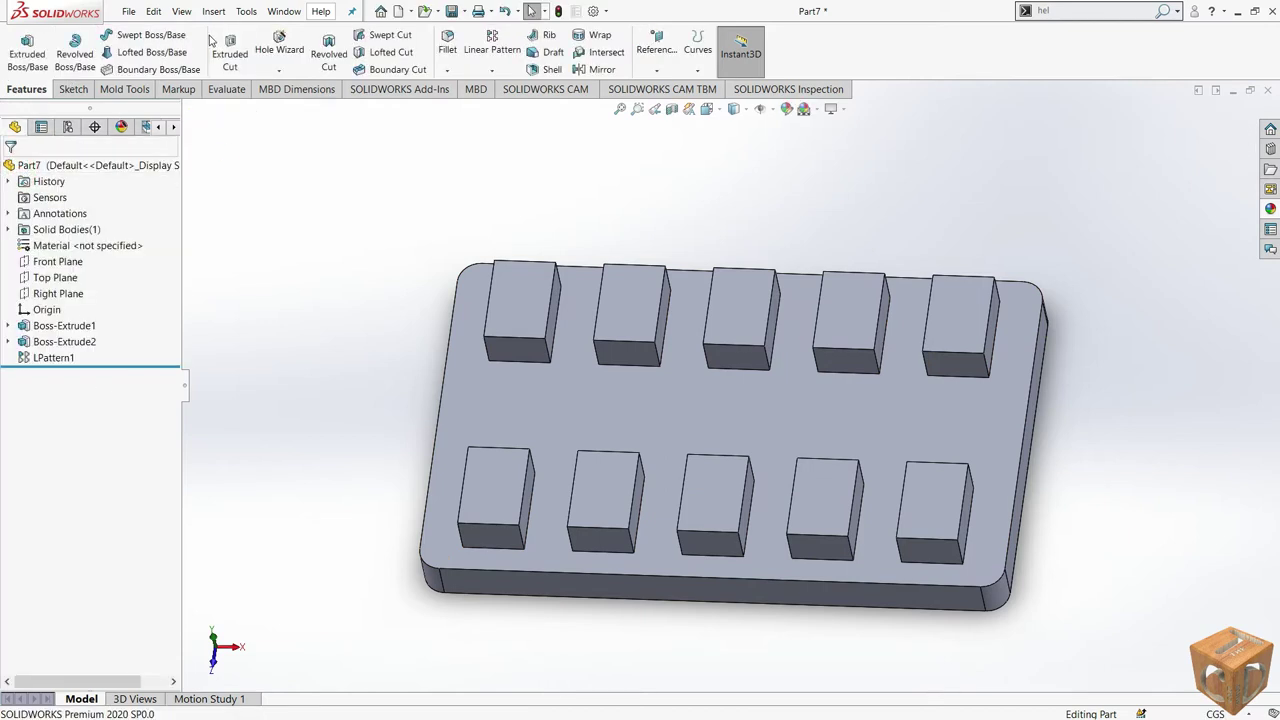
click(230, 45)
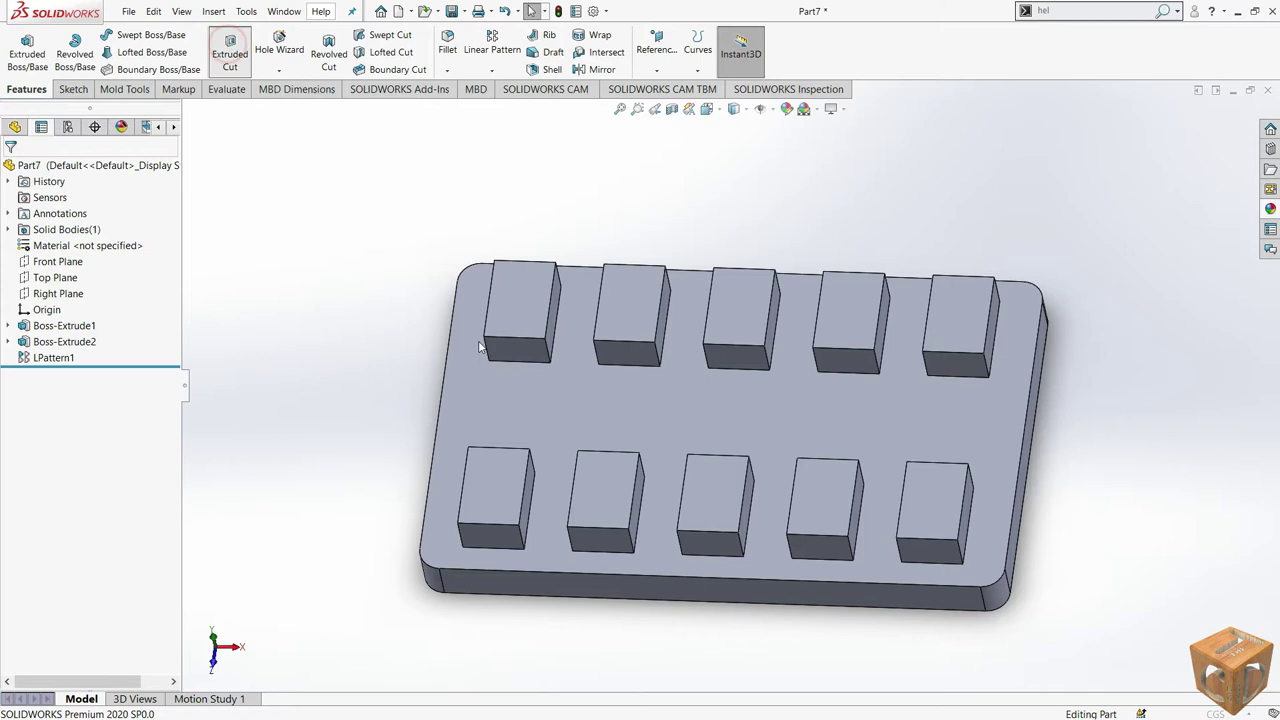
click(498, 398)
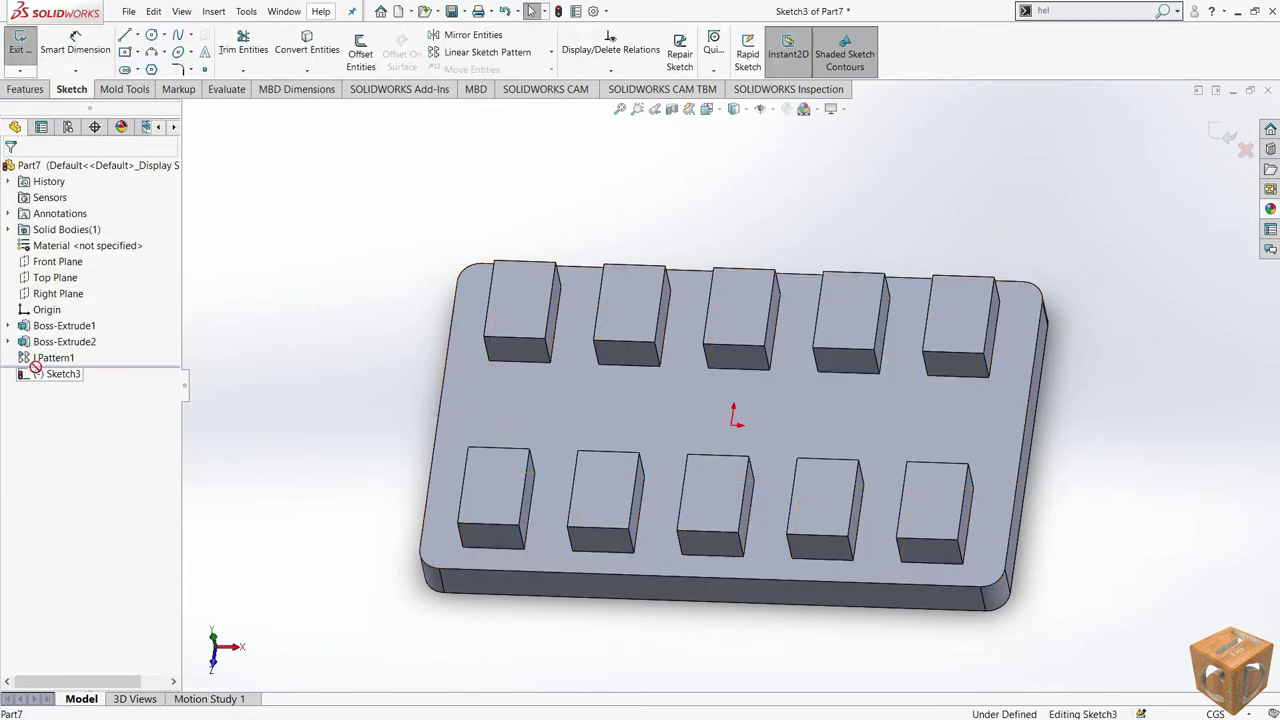
right_click(52, 376)
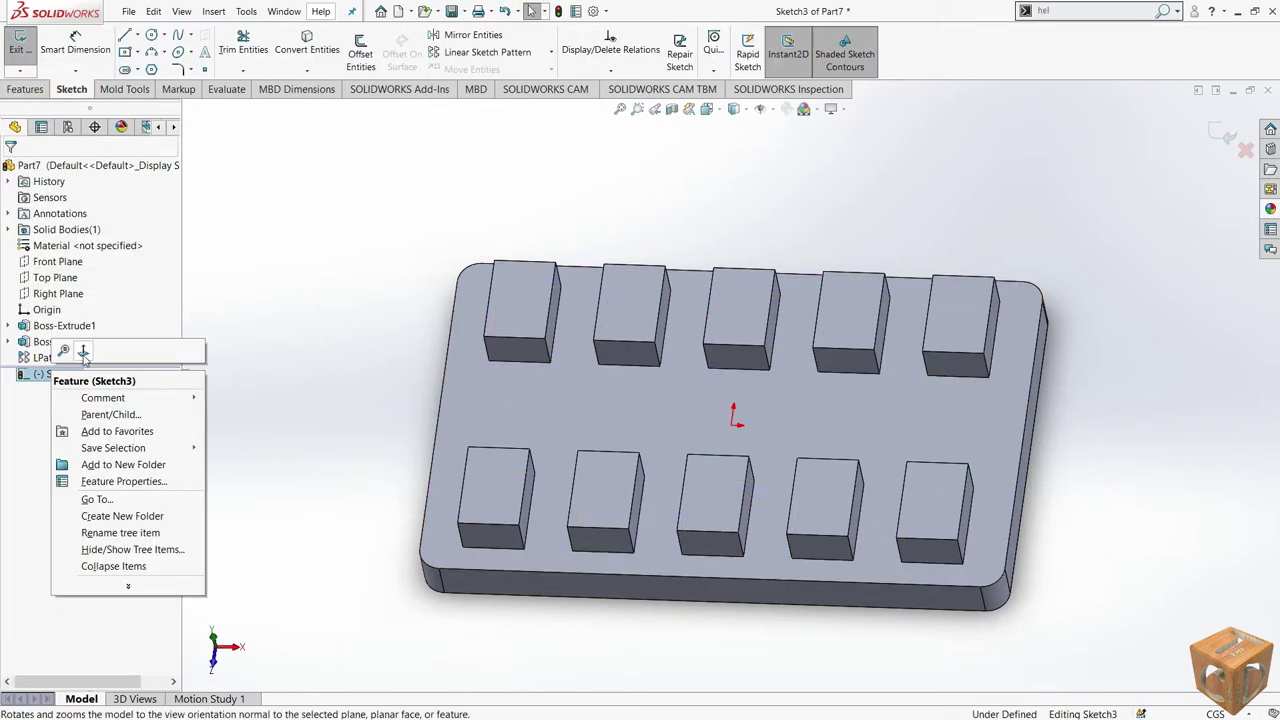
click(82, 350)
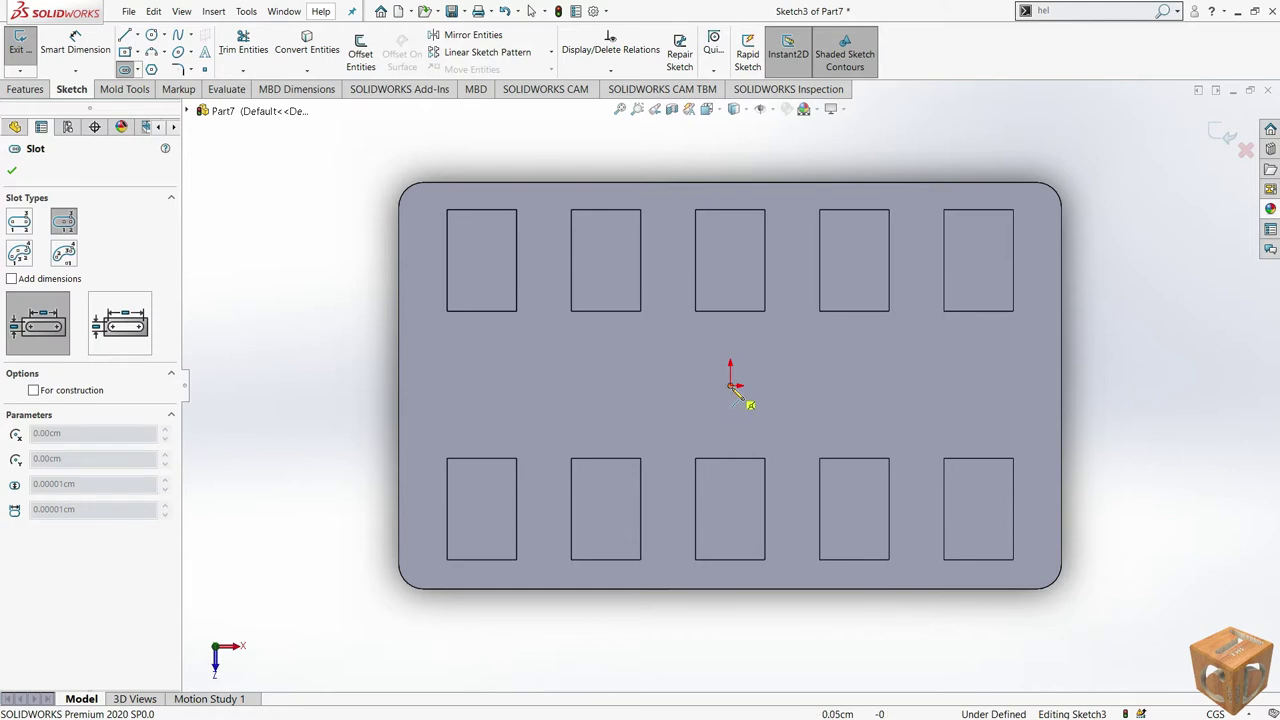
Step: Draw a vertical centerpoint straight slot between the first two boss columns
click(546, 386)
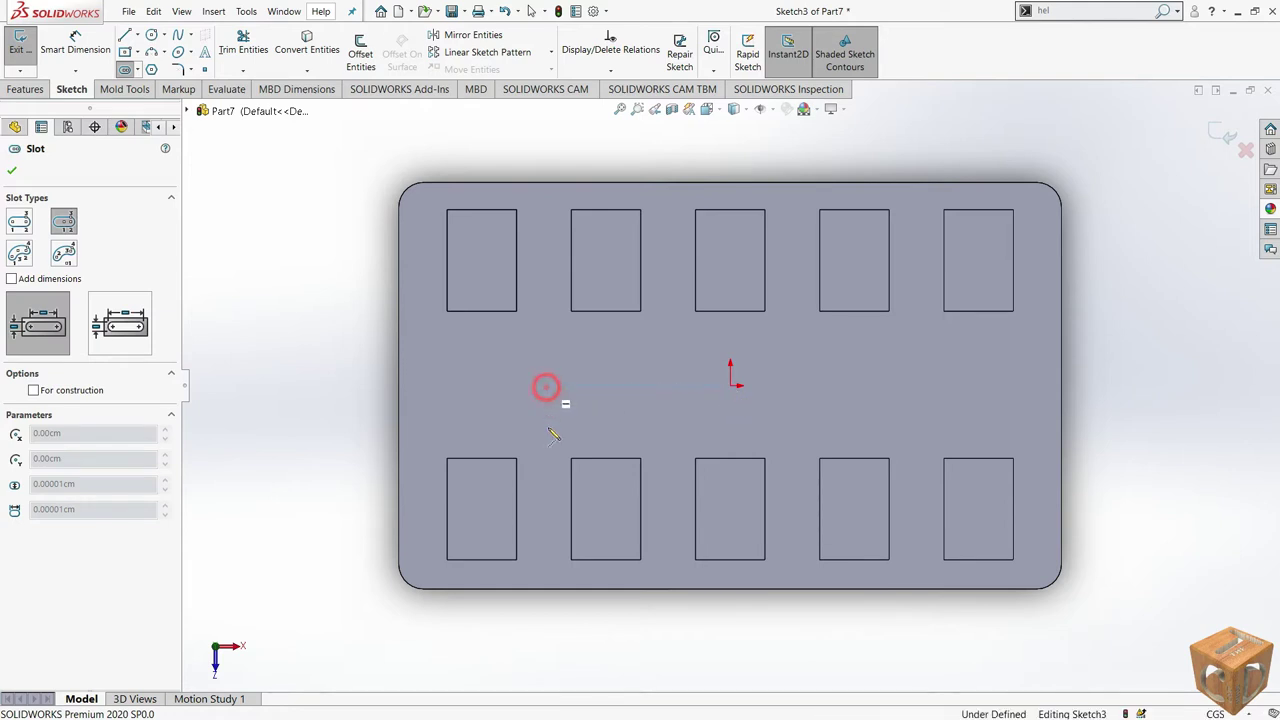
click(545, 535)
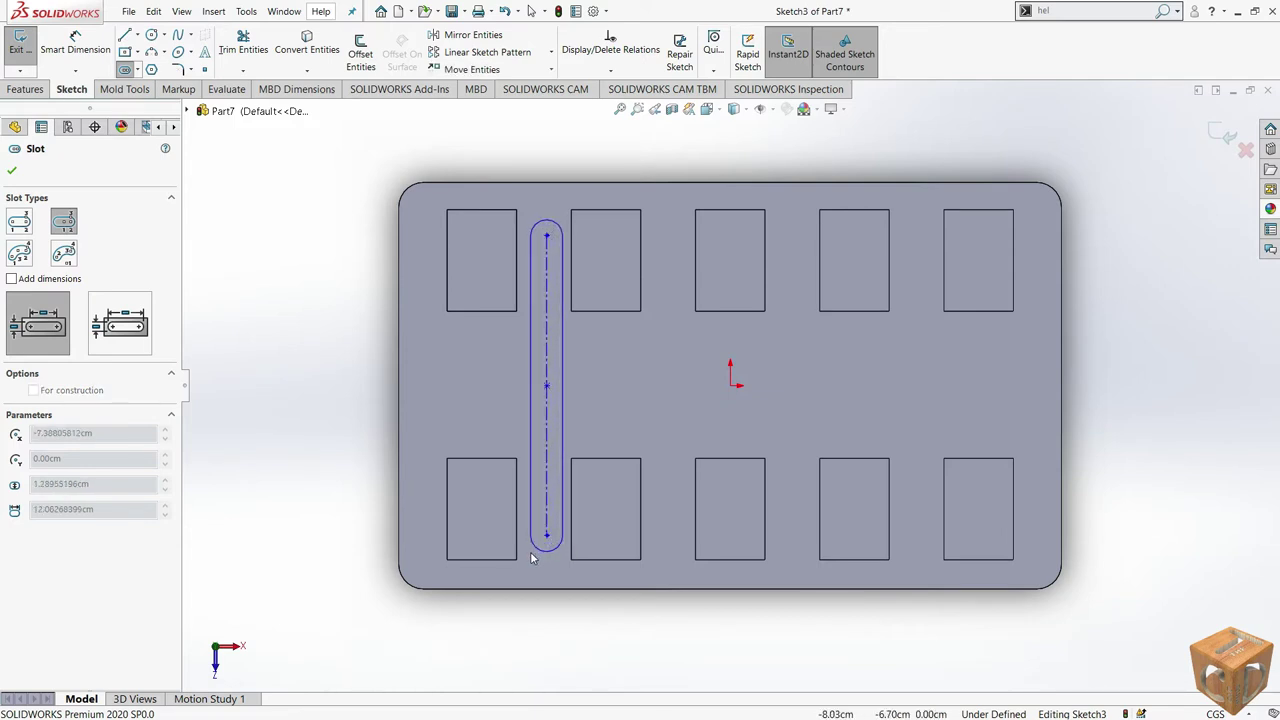
click(527, 549)
key(Escape)
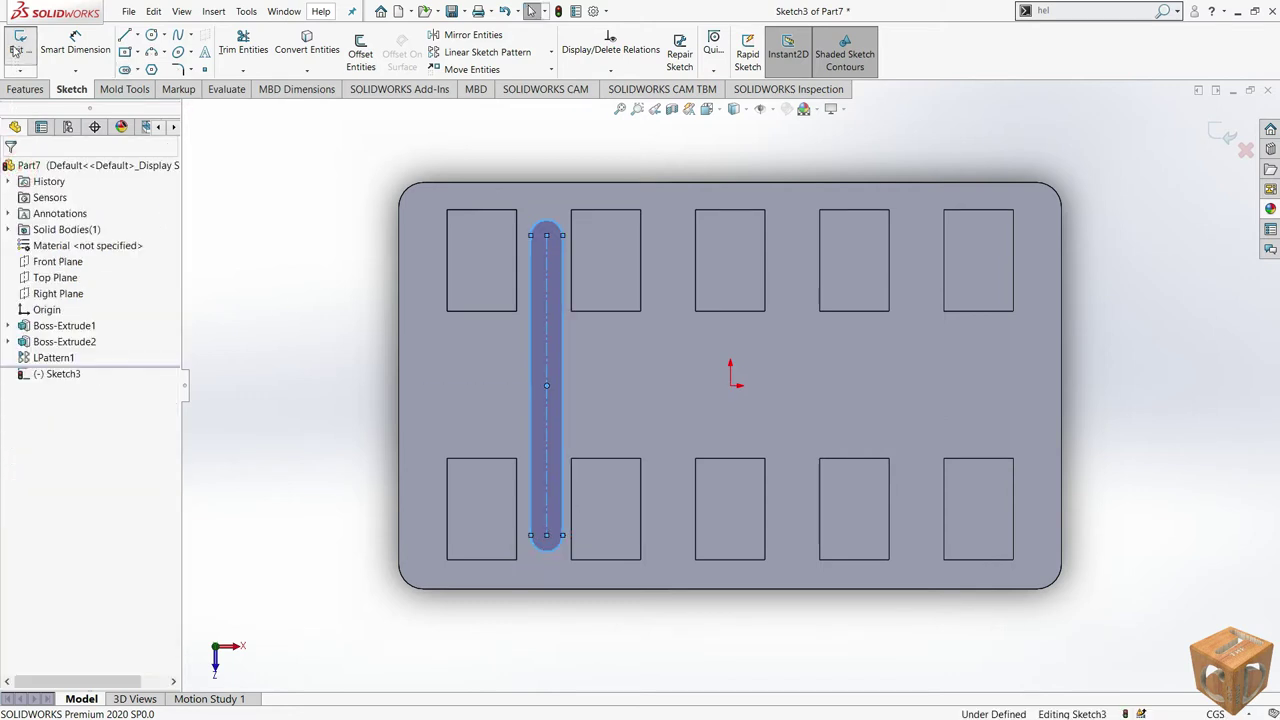
click(15, 50)
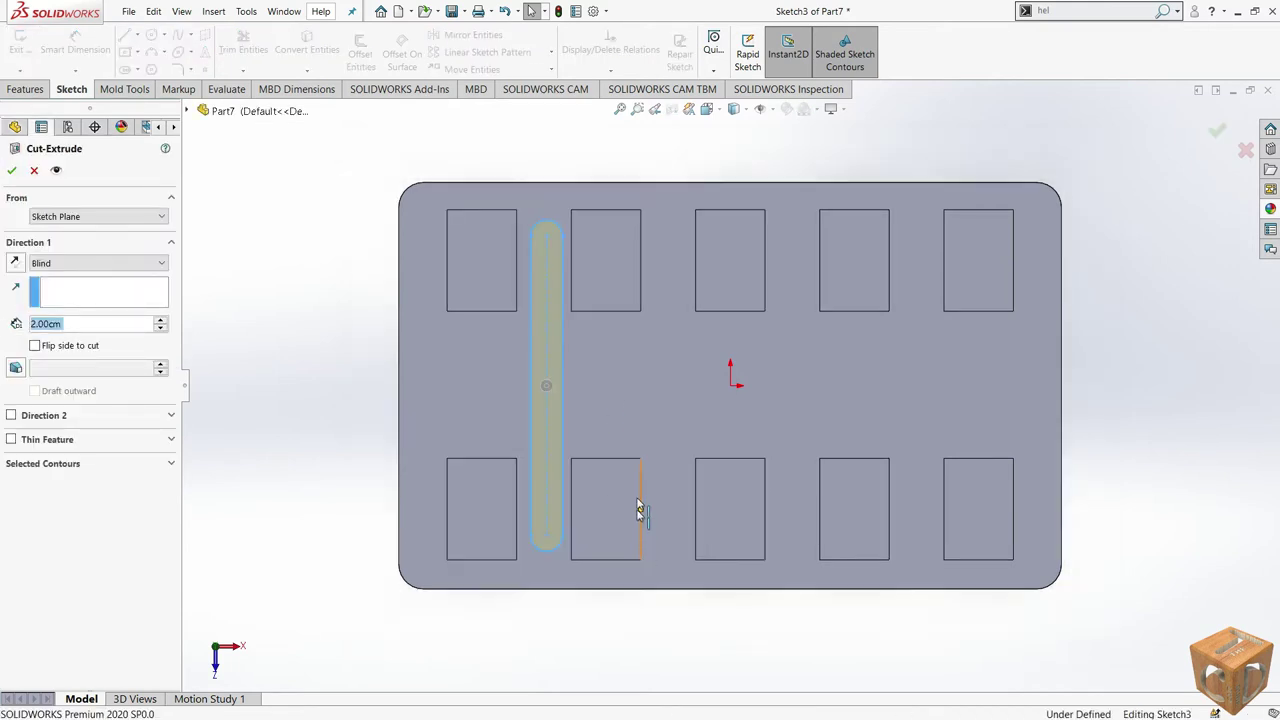
Step: Accept the 2.00 cm Blind slot cut as Cut-Extrude1
mouse_move(532, 509)
middle_down()
mouse_move(521, 389)
mouse_move(505, 385)
middle_up()
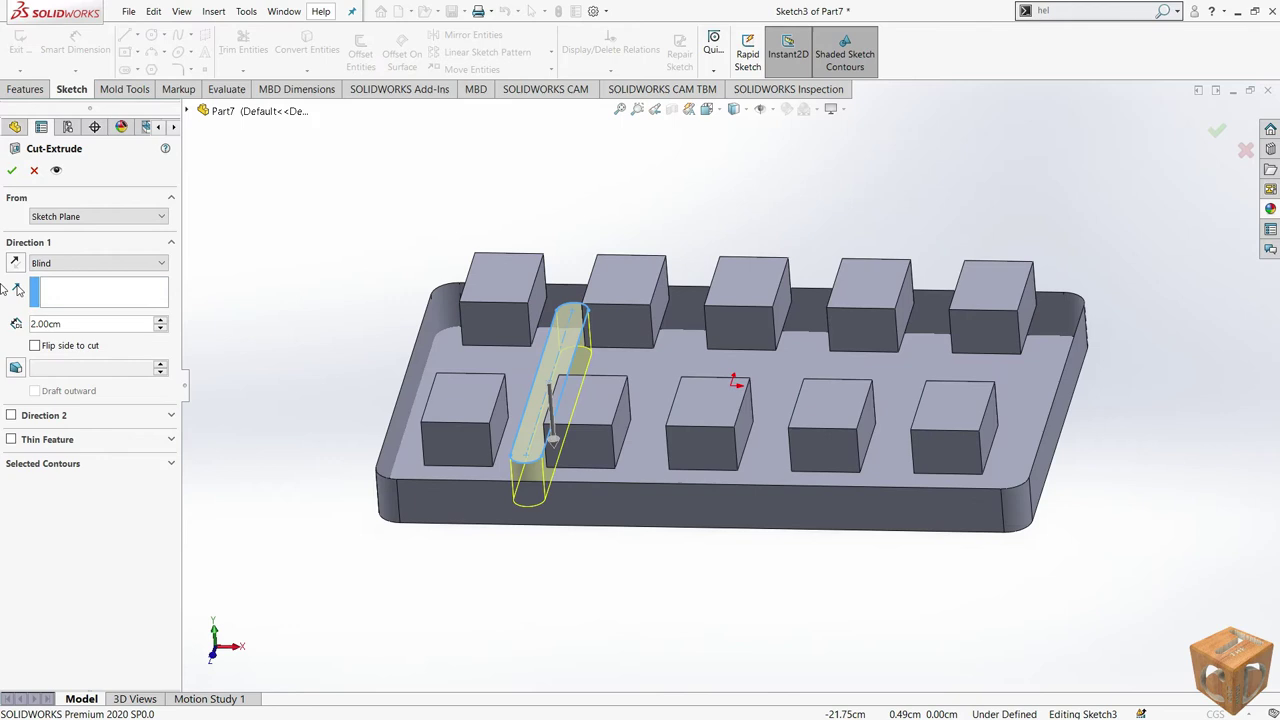
click(12, 175)
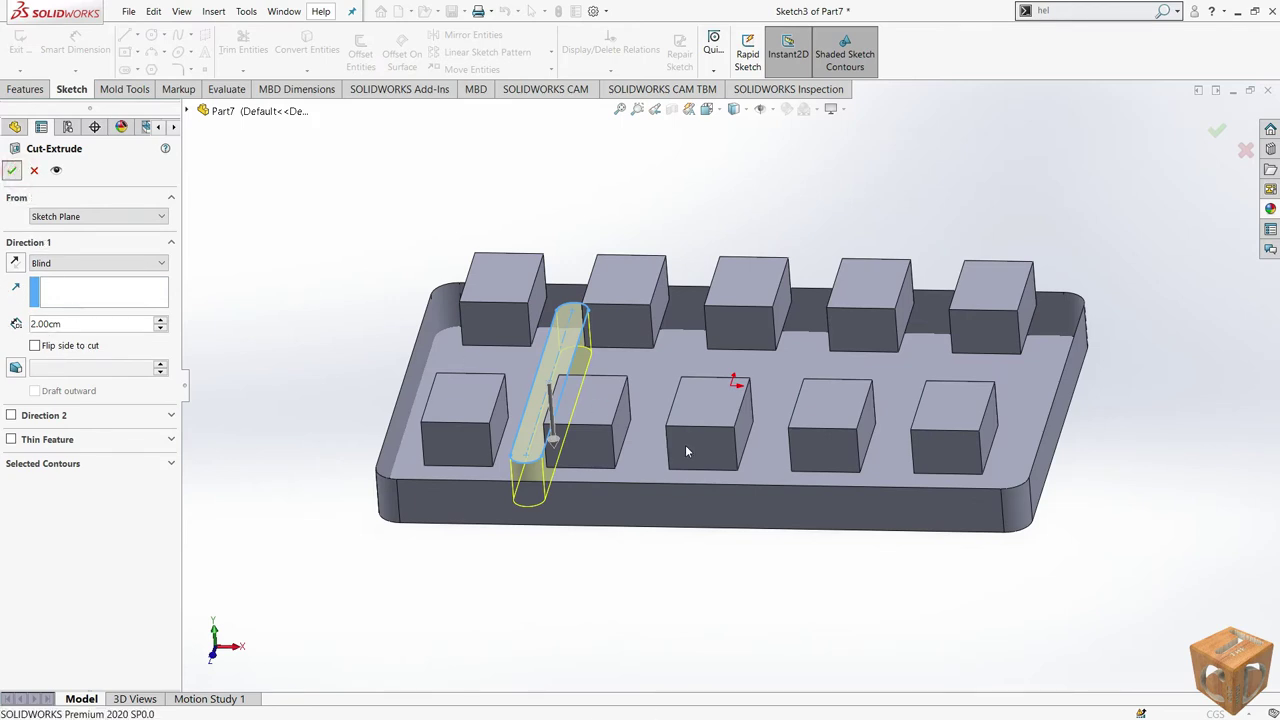
mouse_move(666, 562)
middle_down()
mouse_move(660, 500)
mouse_move(597, 411)
middle_up()
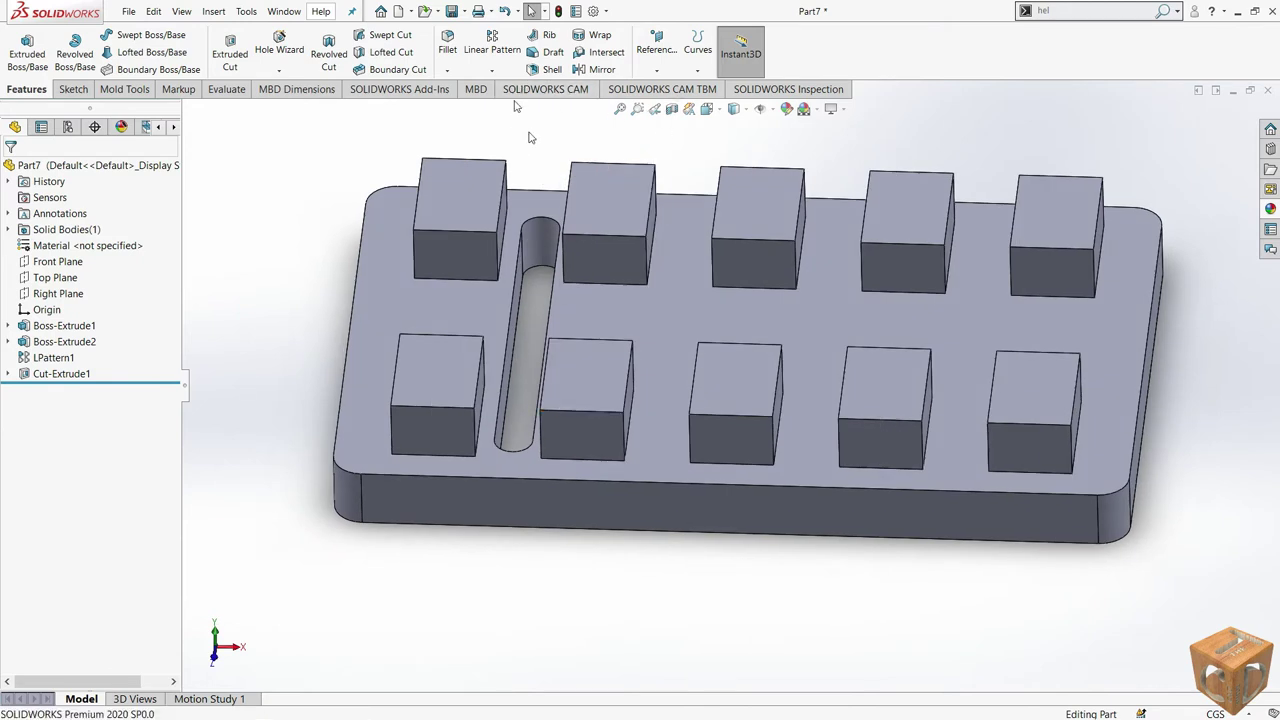
click(490, 40)
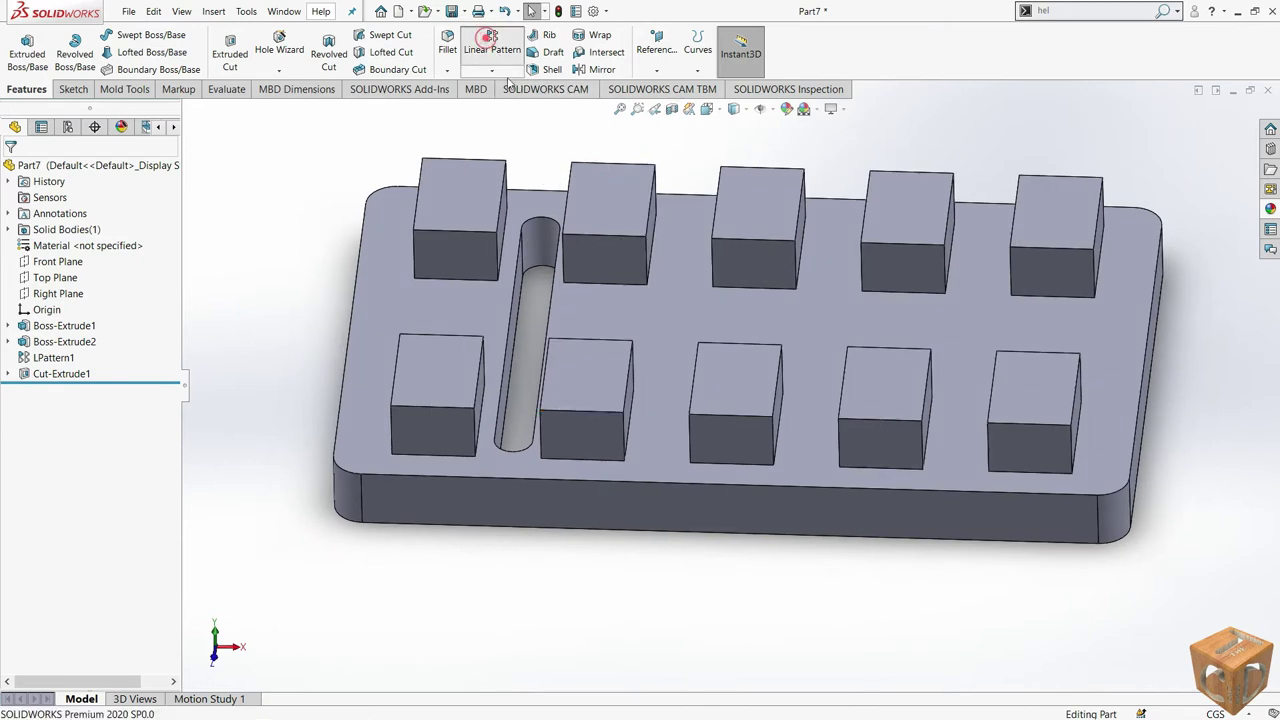
Step: Pattern Cut-Extrude1 along the plate's front bottom edge, previewed in Top view
click(535, 248)
click(68, 220)
right_click(68, 220)
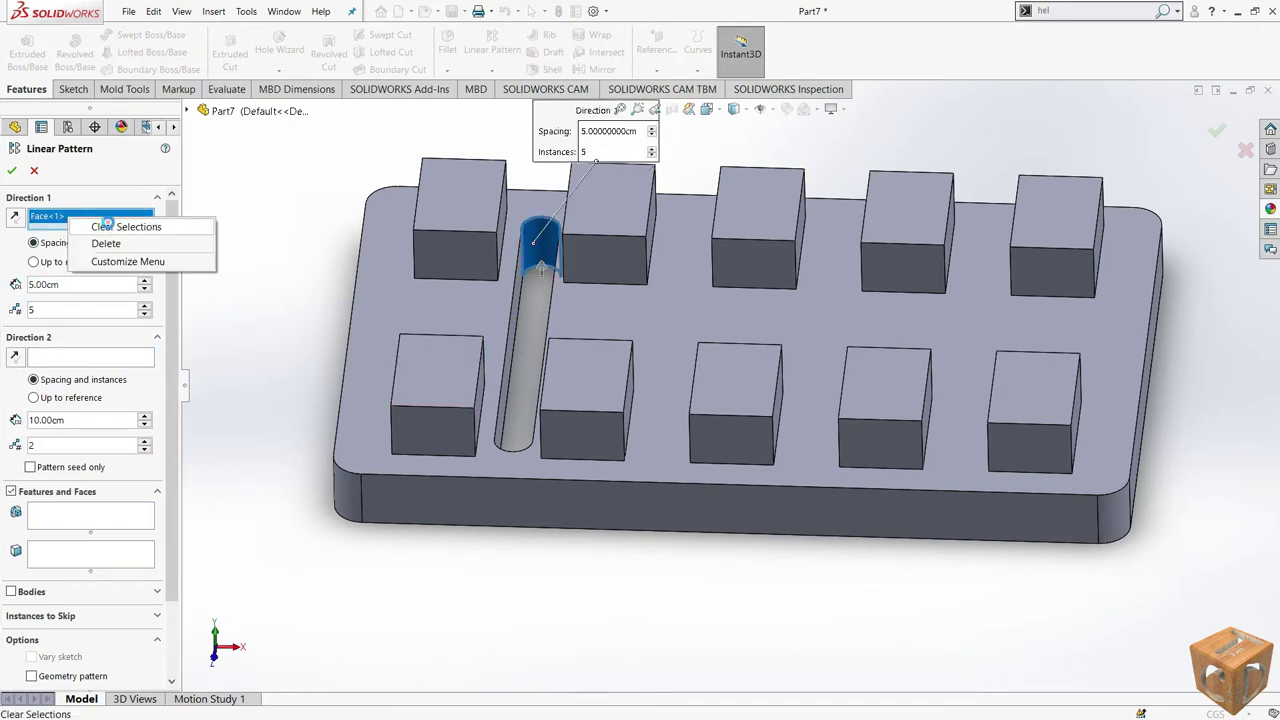
click(105, 228)
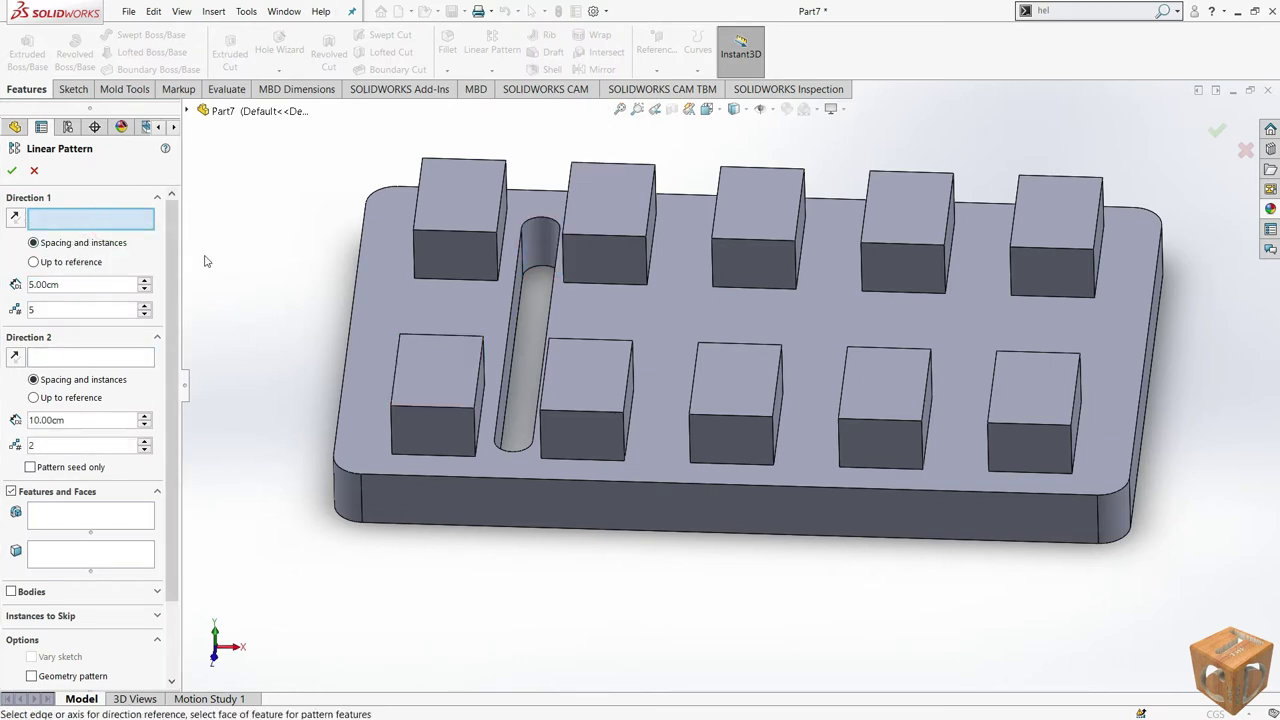
click(530, 479)
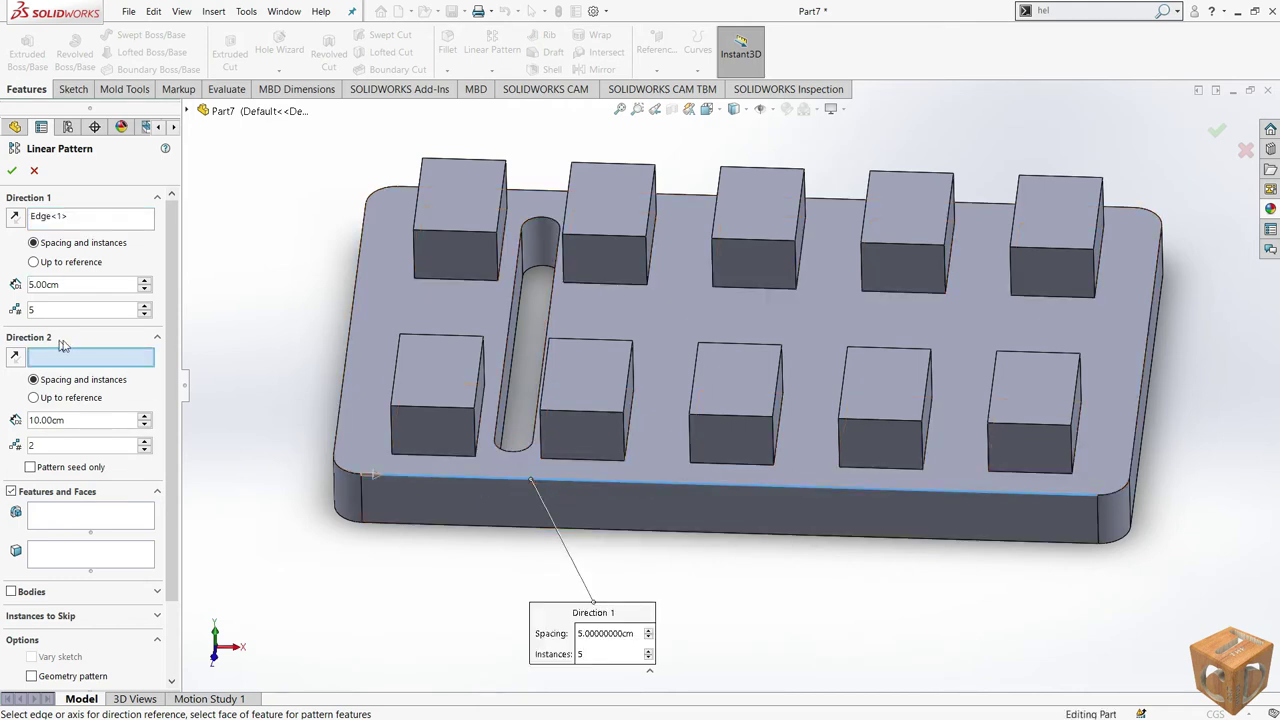
click(108, 517)
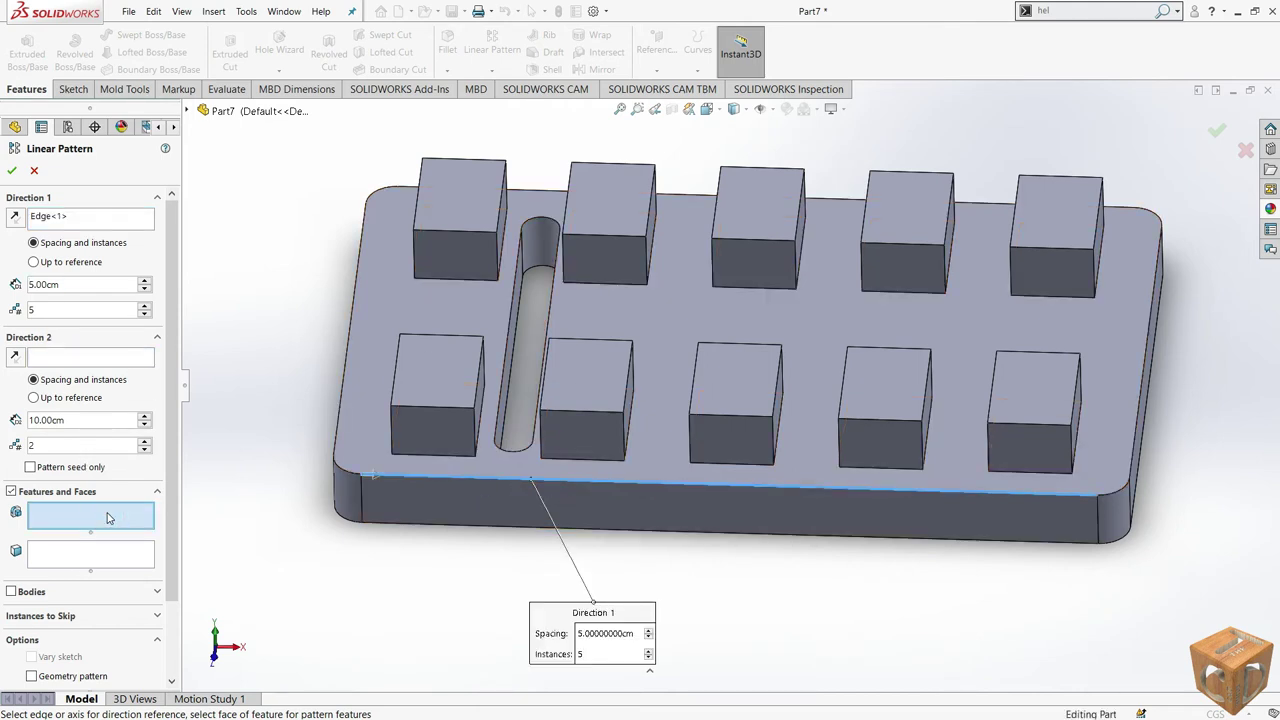
click(536, 232)
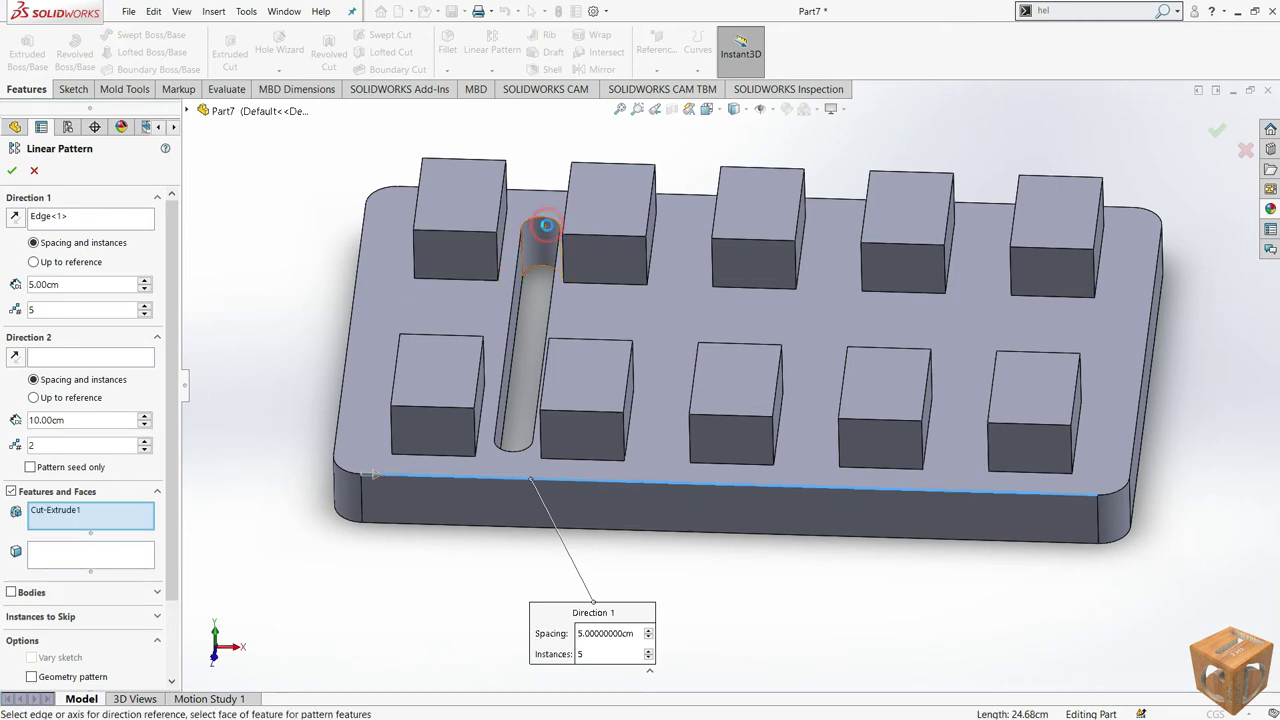
click(707, 109)
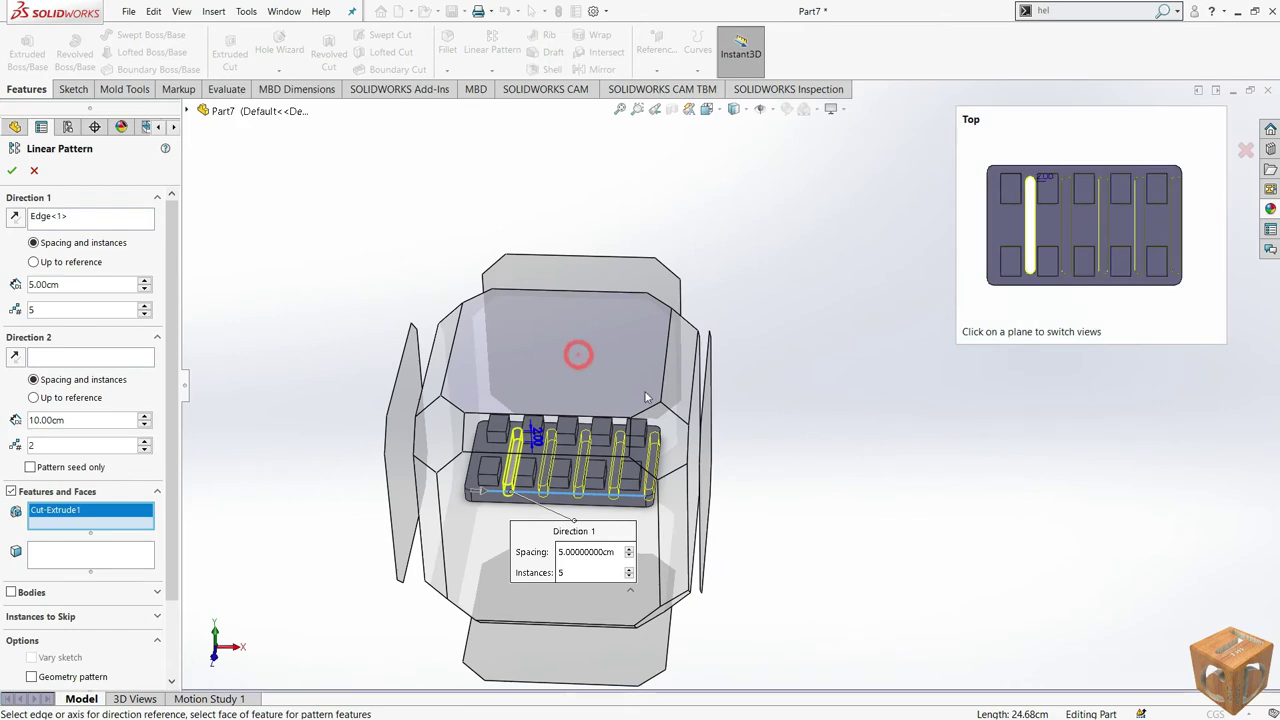
click(660, 420)
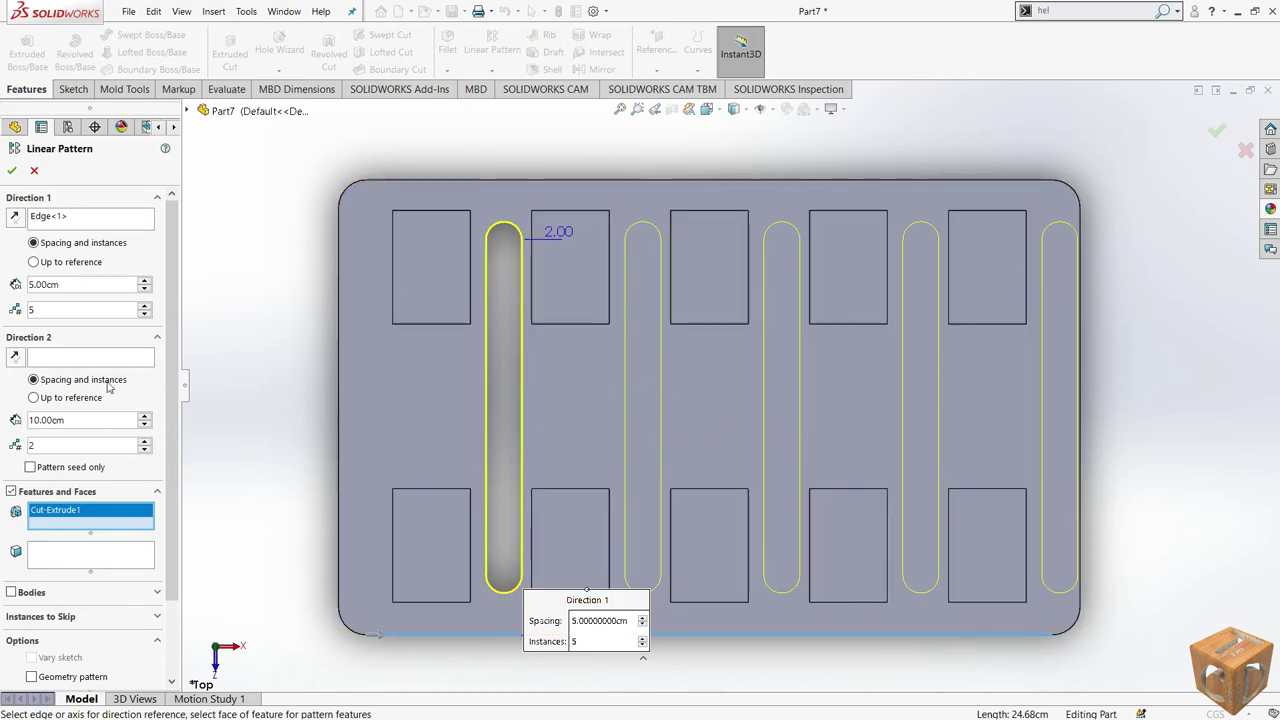
Step: Skip the fifth slot instance at the plate's right edge
drag(167, 386, 169, 491)
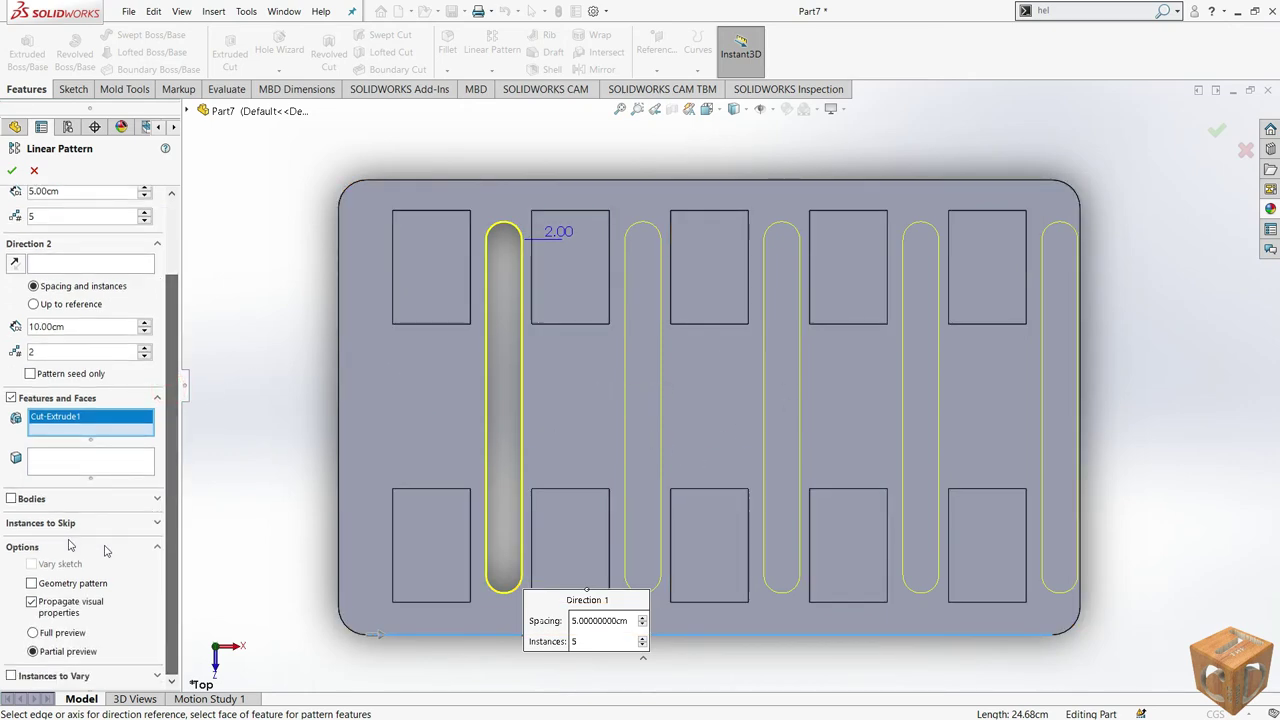
scroll(170, 380, up, 3)
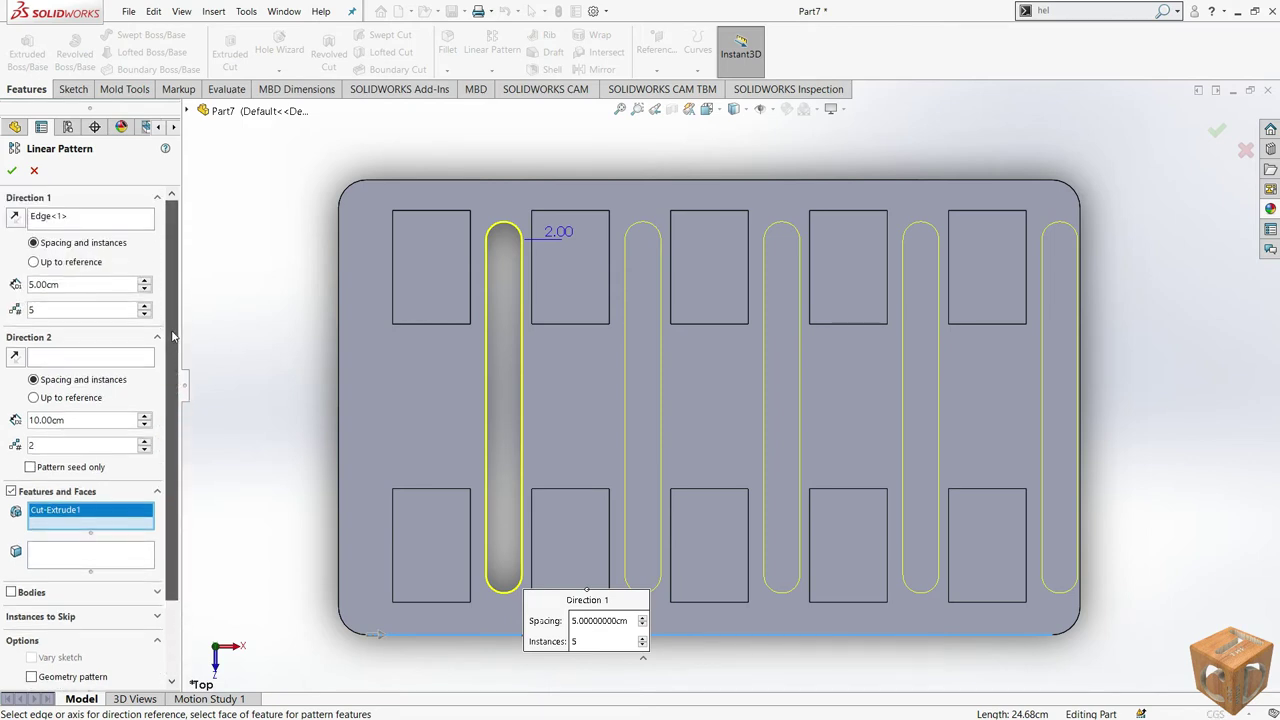
click(144, 315)
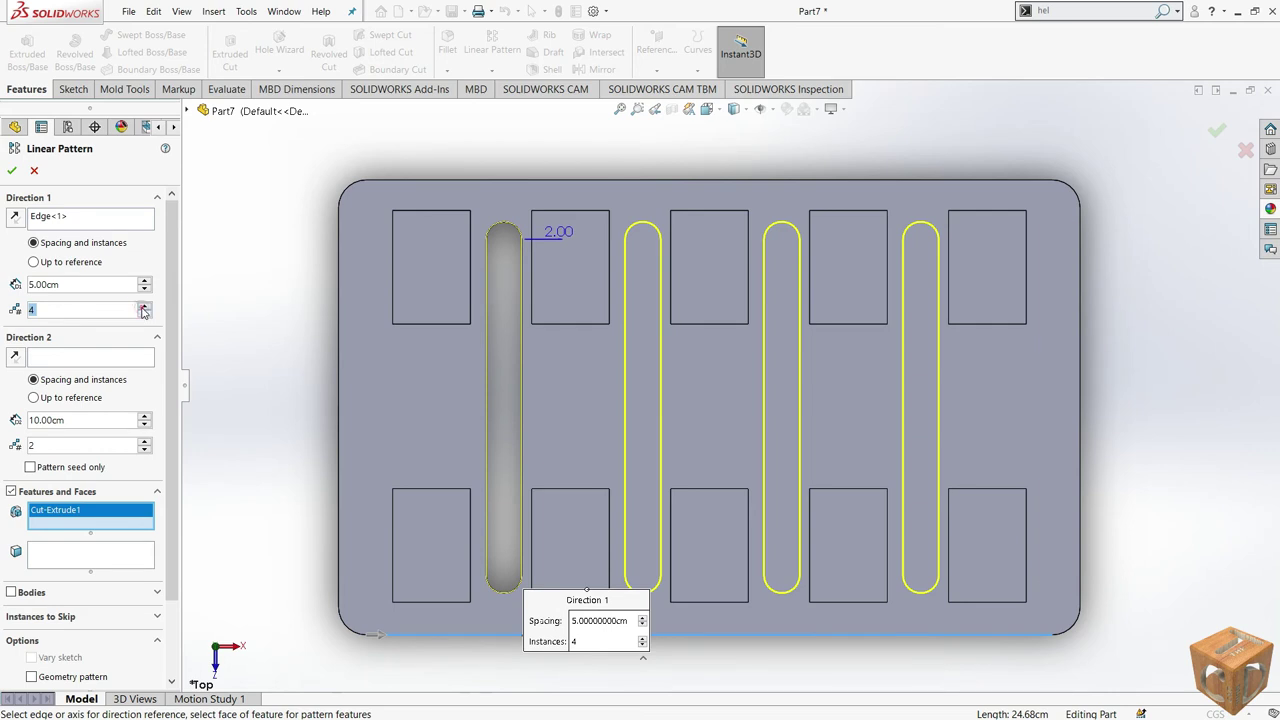
scroll(80, 560, down, 3)
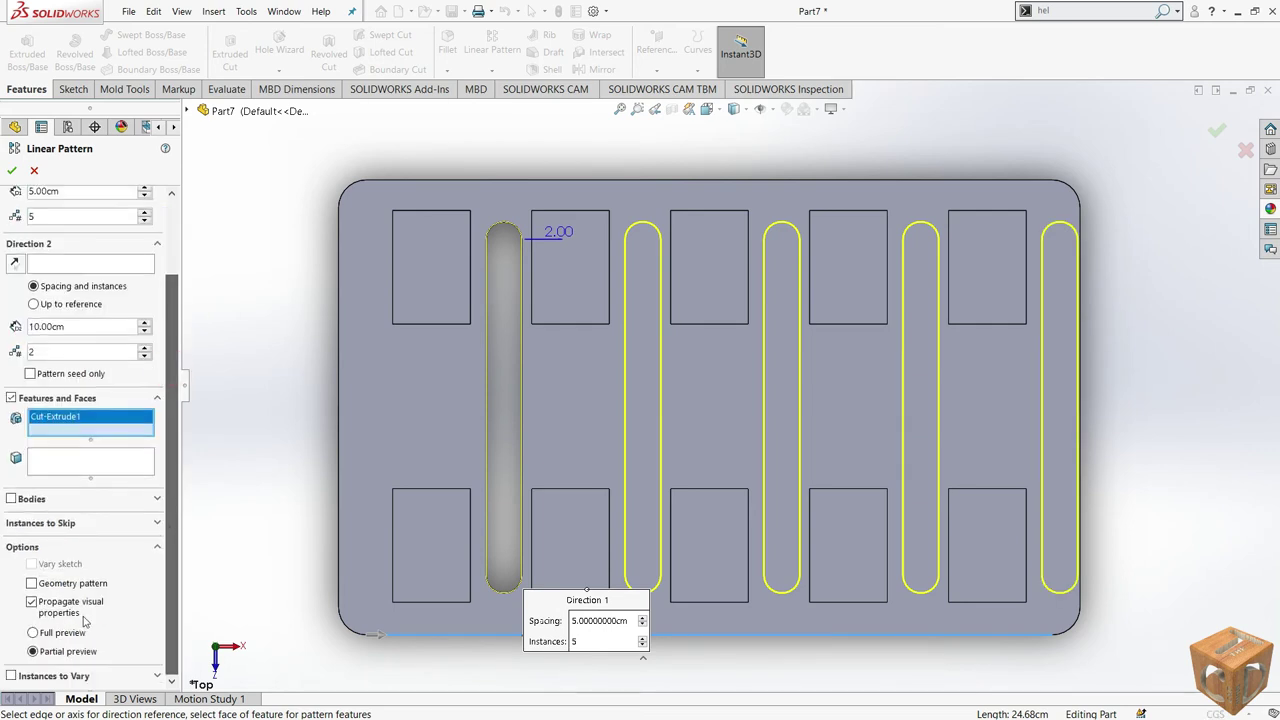
click(86, 678)
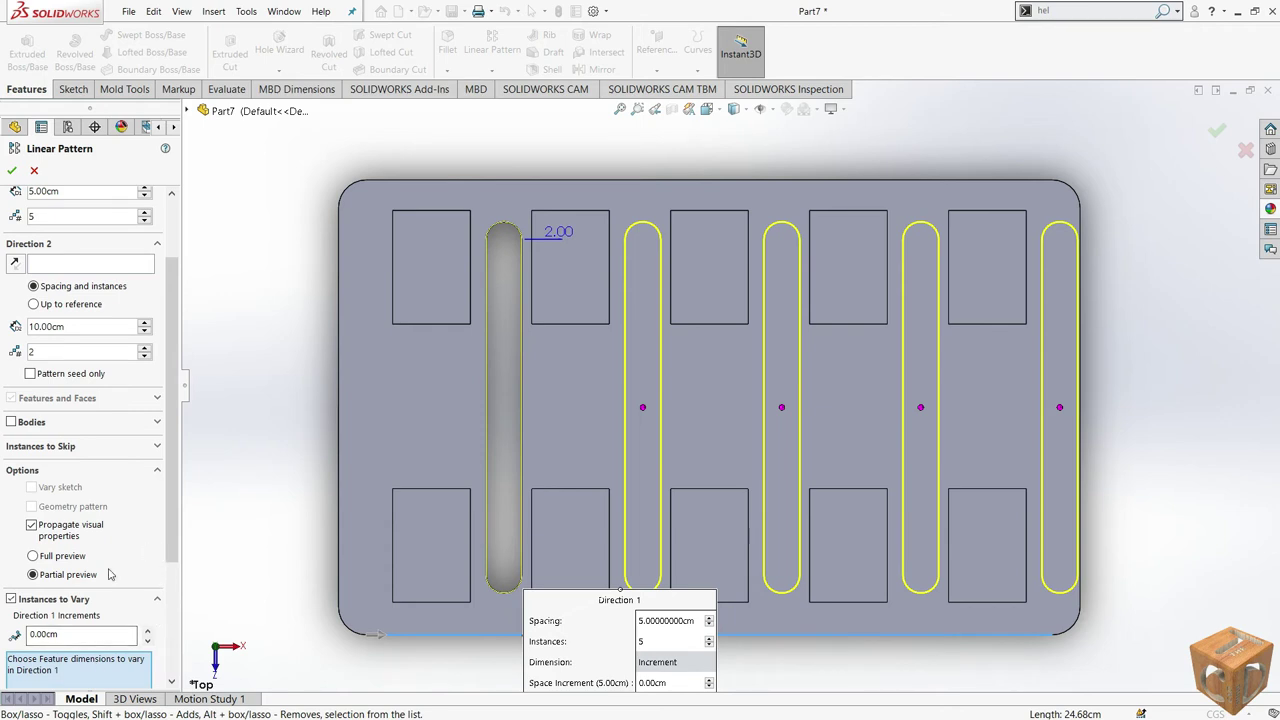
click(45, 445)
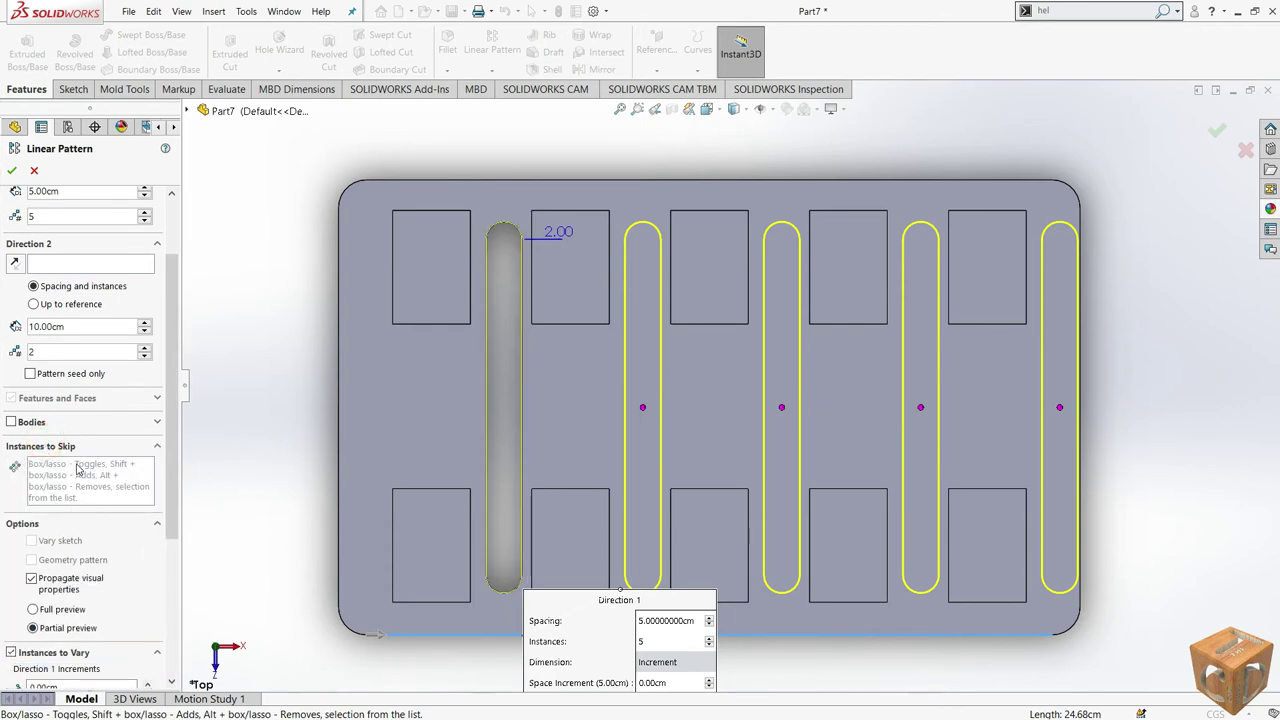
click(78, 471)
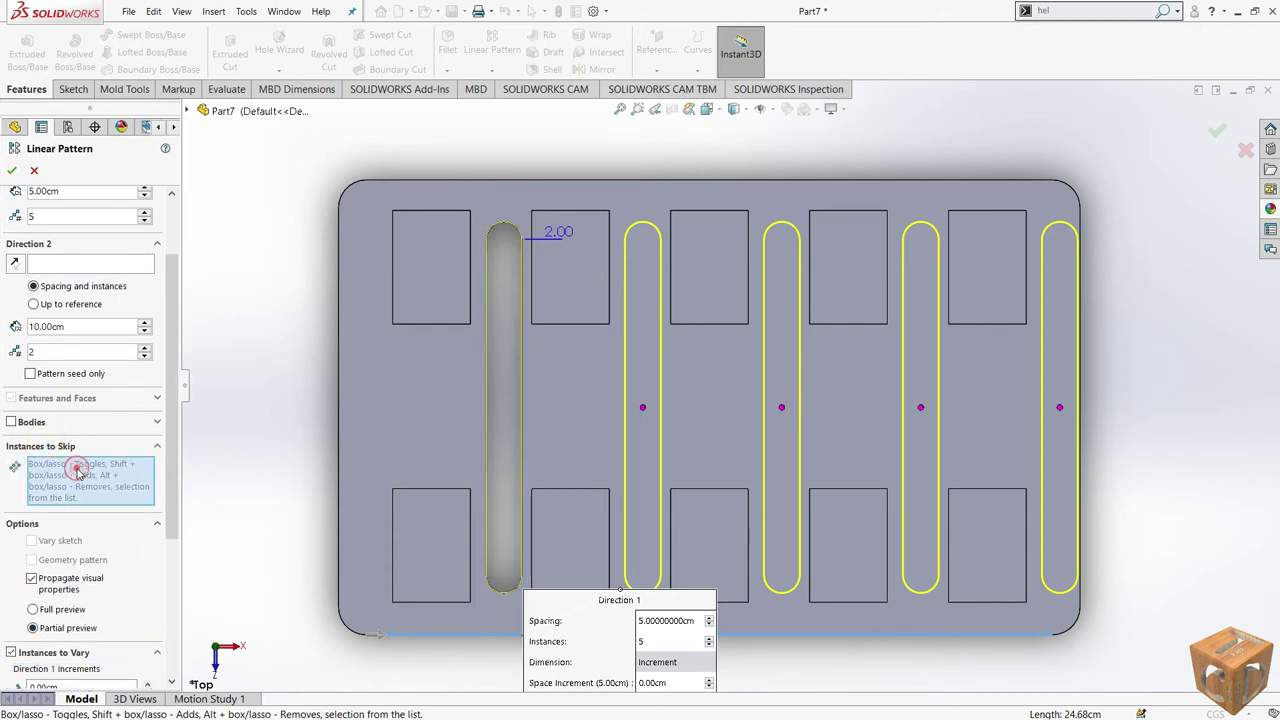
right_click(1060, 410)
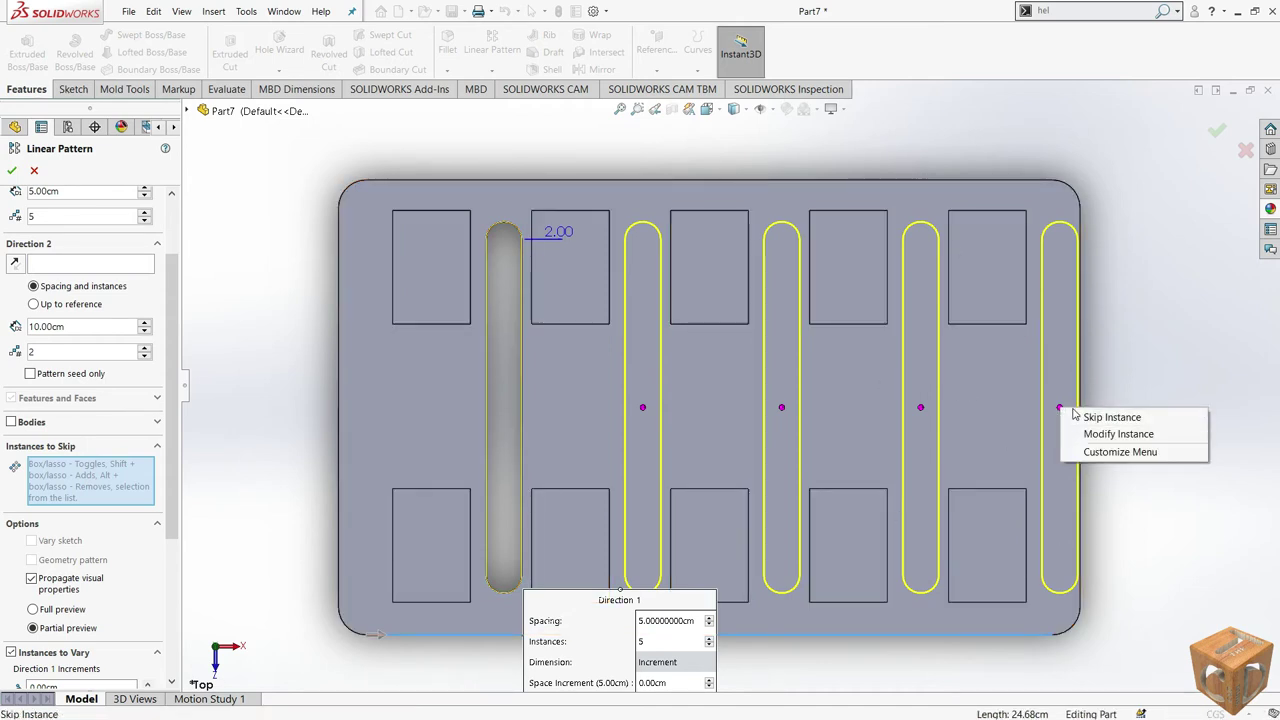
click(1110, 417)
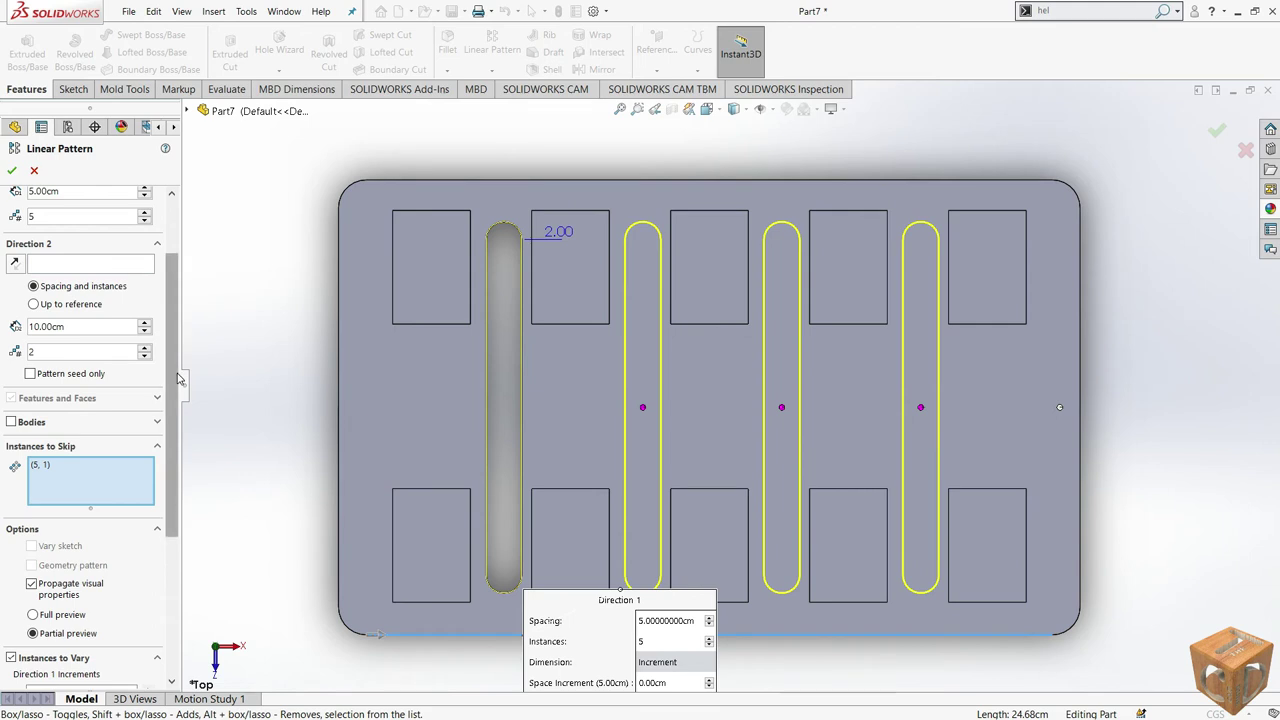
Step: Keep the slot spacing at 5.00 cm and accept the four-slot pattern as LPattern2
drag(176, 374, 167, 310)
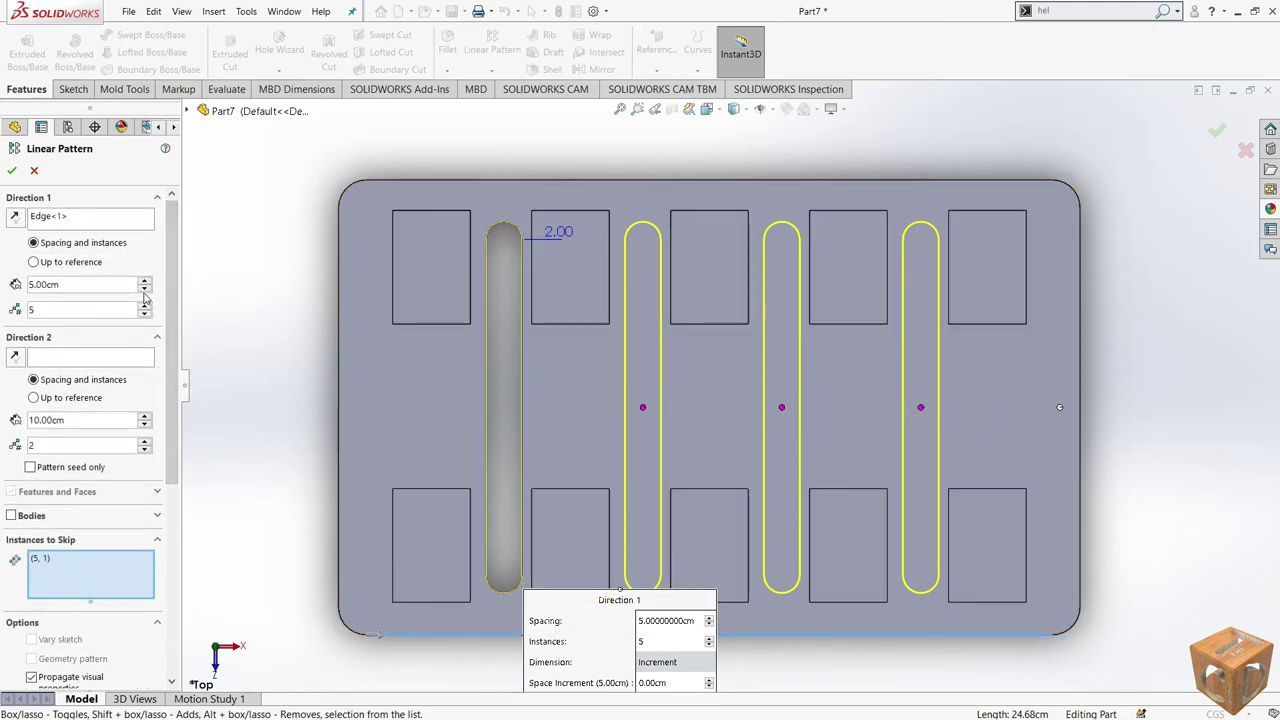
click(144, 290)
click(144, 280)
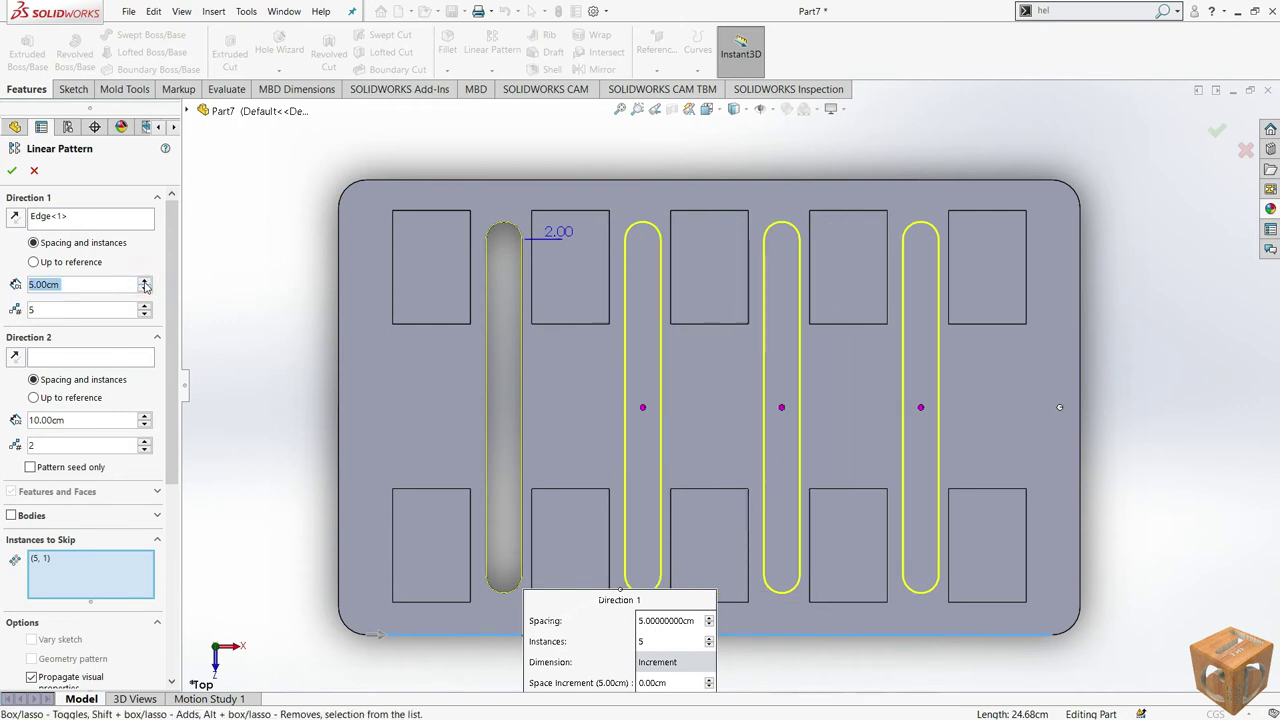
click(144, 289)
click(144, 289)
click(144, 289)
click(144, 280)
click(144, 280)
click(144, 280)
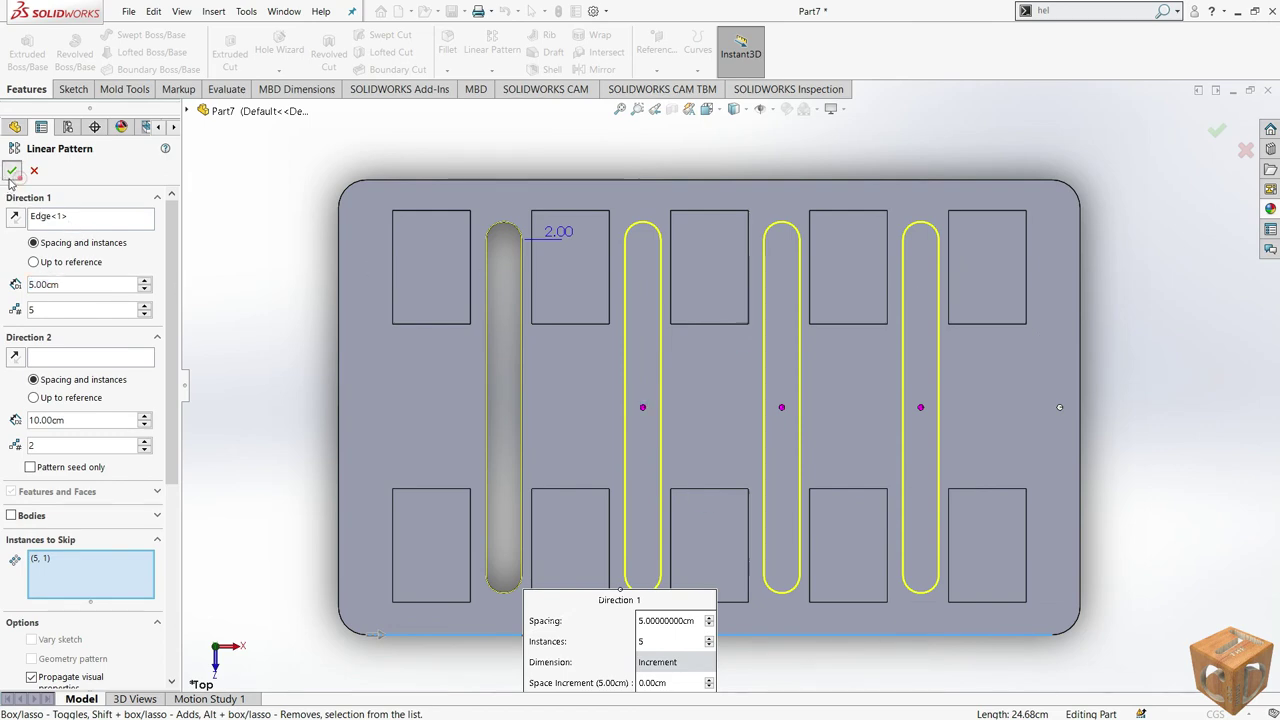
key(Return)
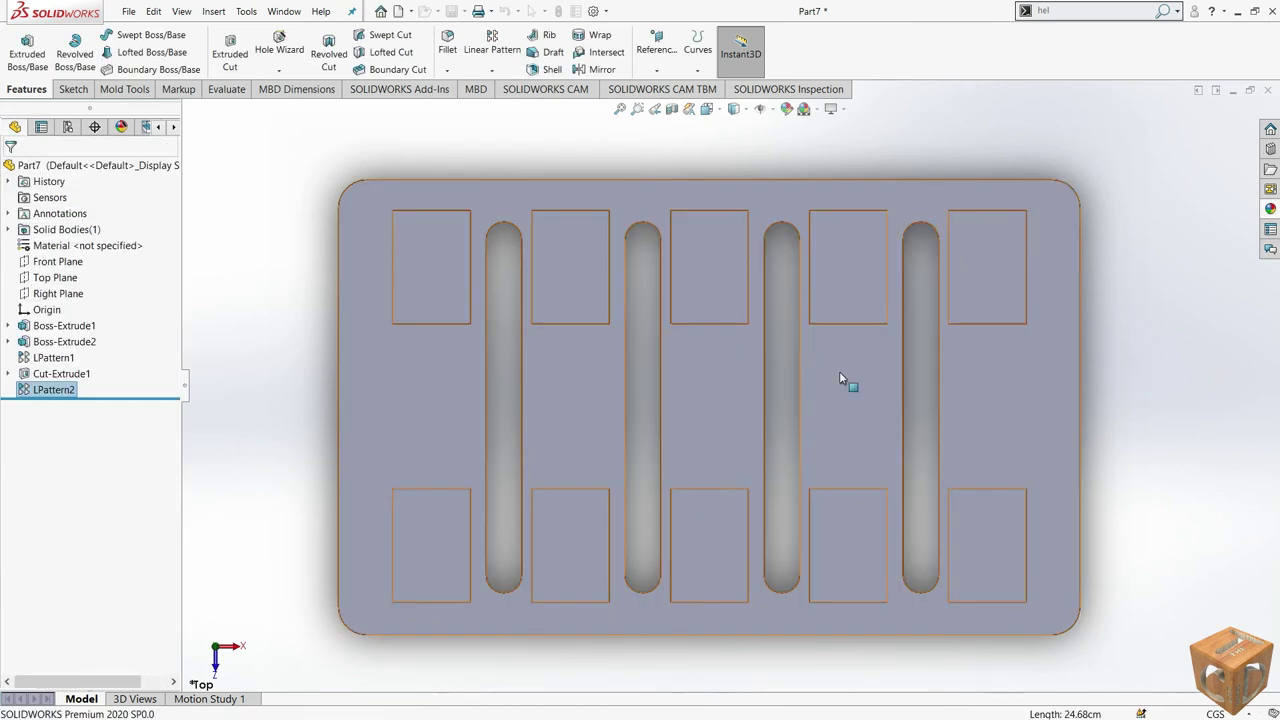
Step: From an oblique view, open the Appearances library and drag dark grey plastic onto the plate
mouse_move(808, 355)
middle_down()
mouse_move(853, 427)
mouse_move(808, 409)
mouse_move(720, 405)
middle_up()
scroll(808, 409, down, 3)
scroll(808, 409, up, 3)
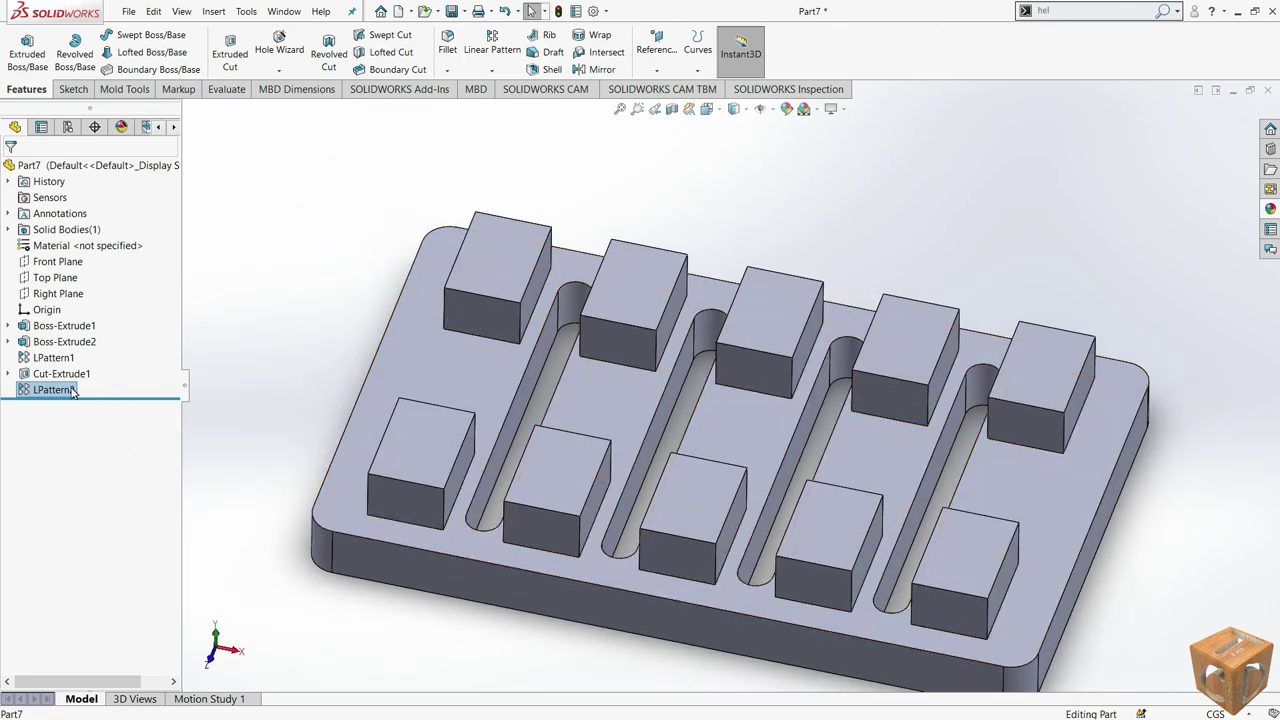
click(298, 318)
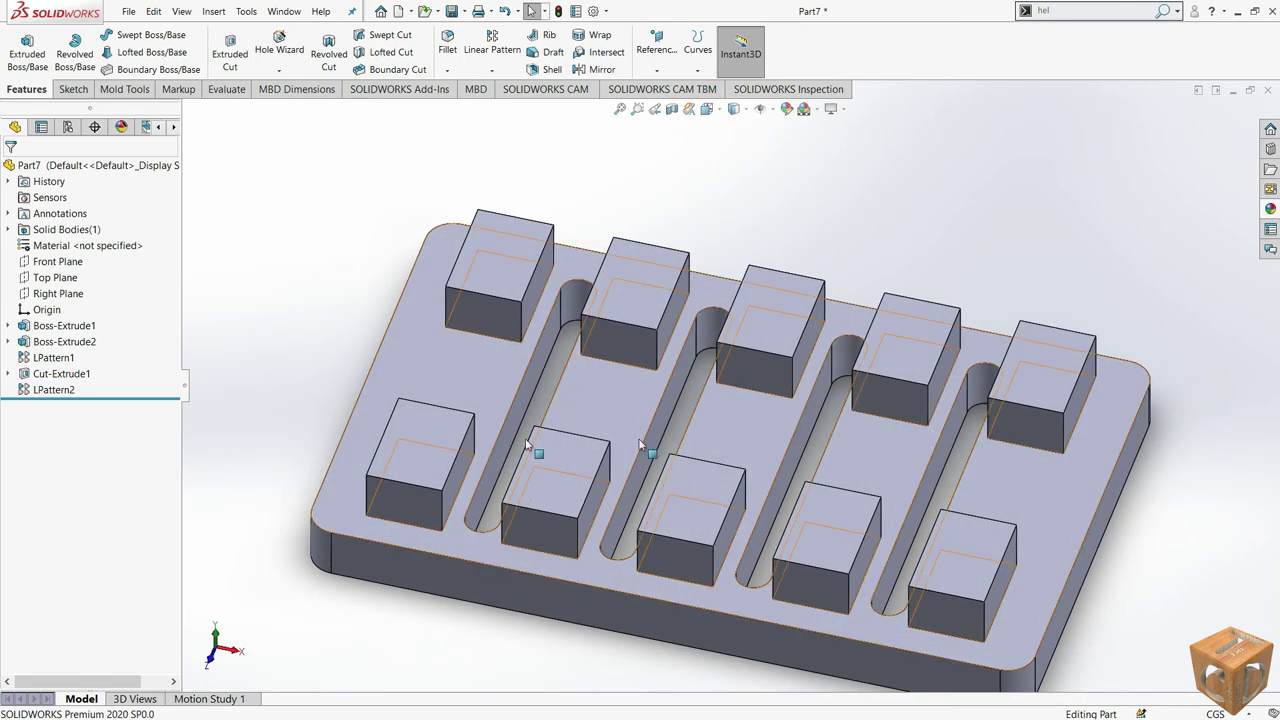
scroll(830, 560, down, 2)
click(1272, 209)
key(f)
drag(1120, 565, 1037, 440)
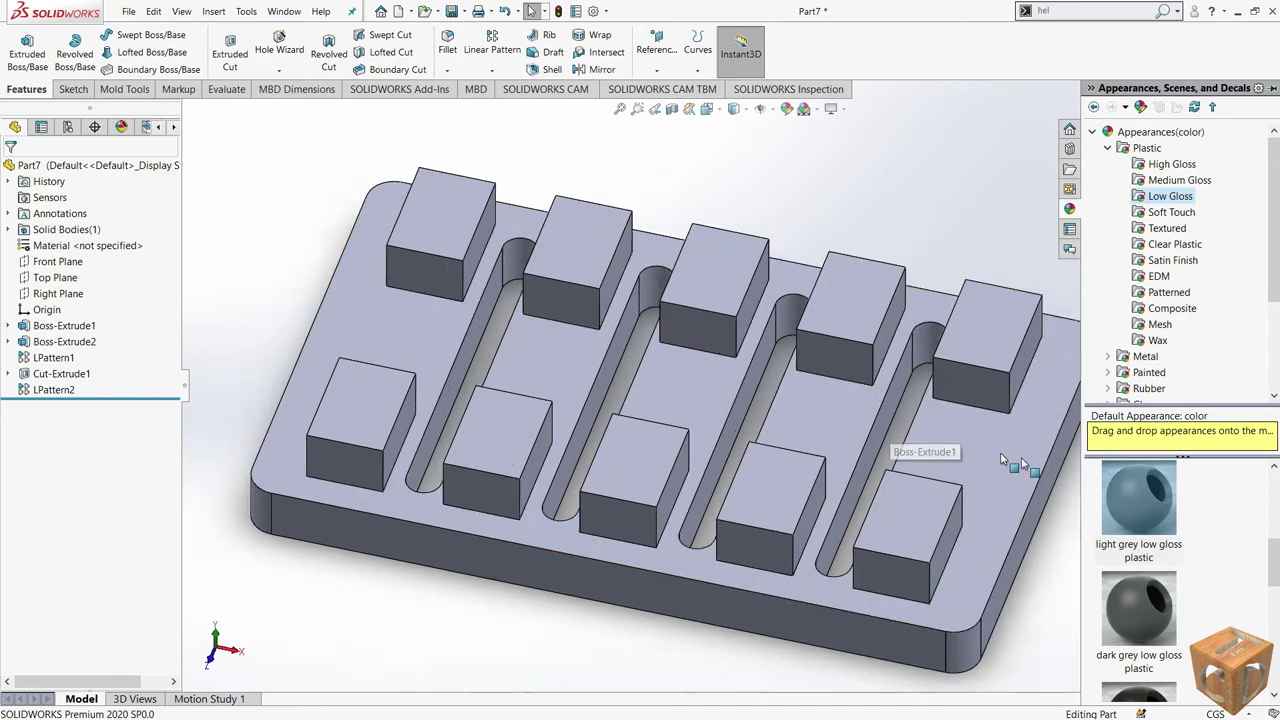
Step: Give the whole part dark grey low gloss plastic and the slot faces yellow plastic
click(1100, 437)
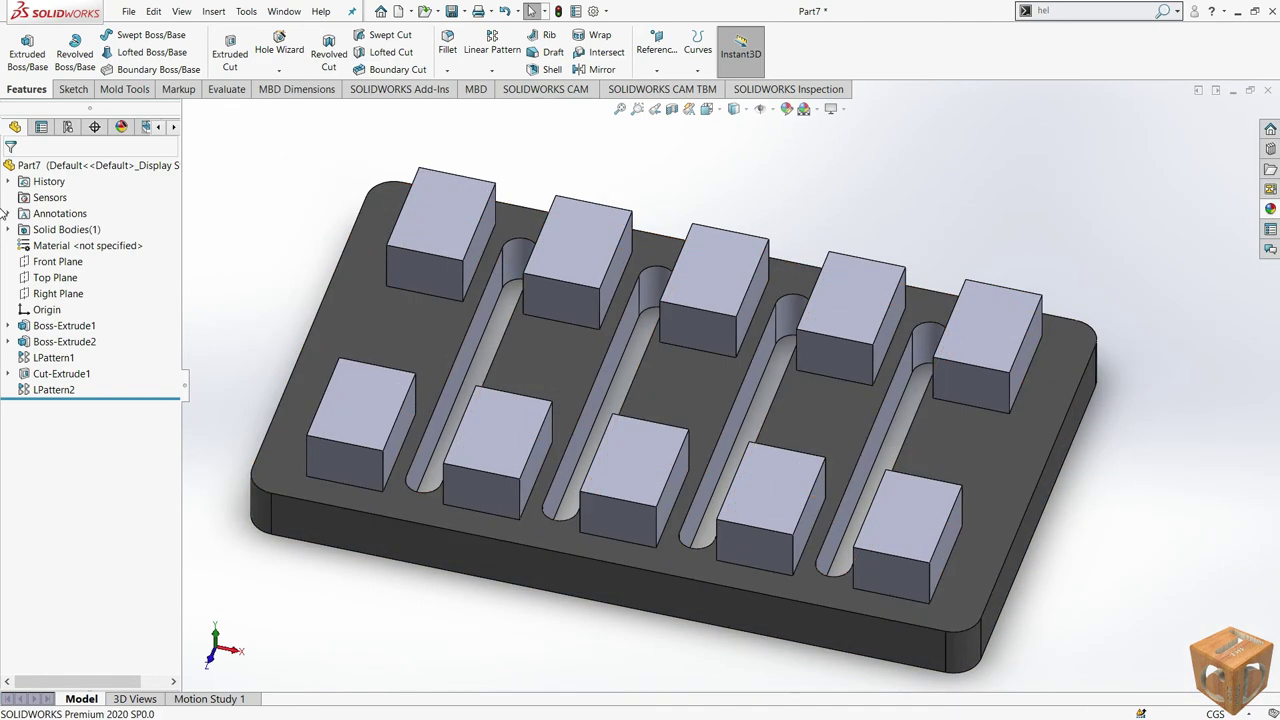
drag(1147, 548, 517, 261)
click(540, 262)
drag(1213, 426, 657, 280)
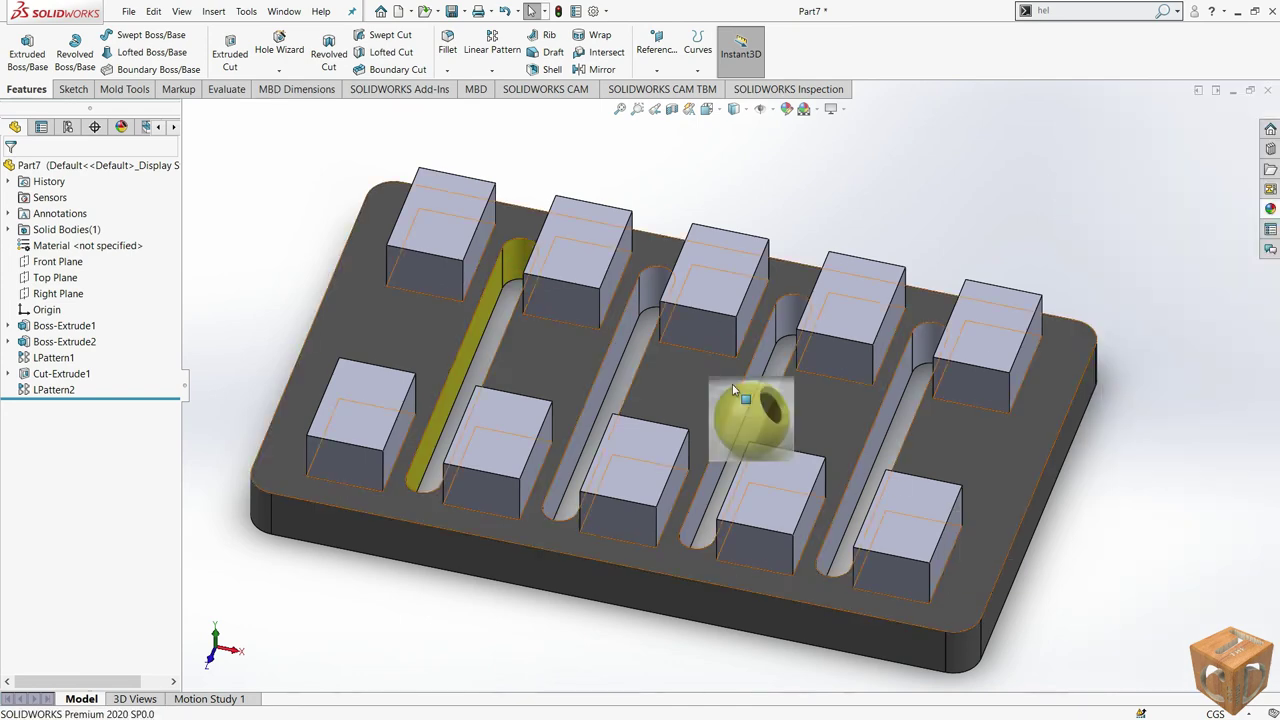
click(662, 282)
Step: Apply yellow plastic at feature level so all ten bosses turn yellow
drag(1065, 590, 441, 208)
click(444, 206)
click(1270, 208)
drag(1120, 668, 610, 235)
click(612, 234)
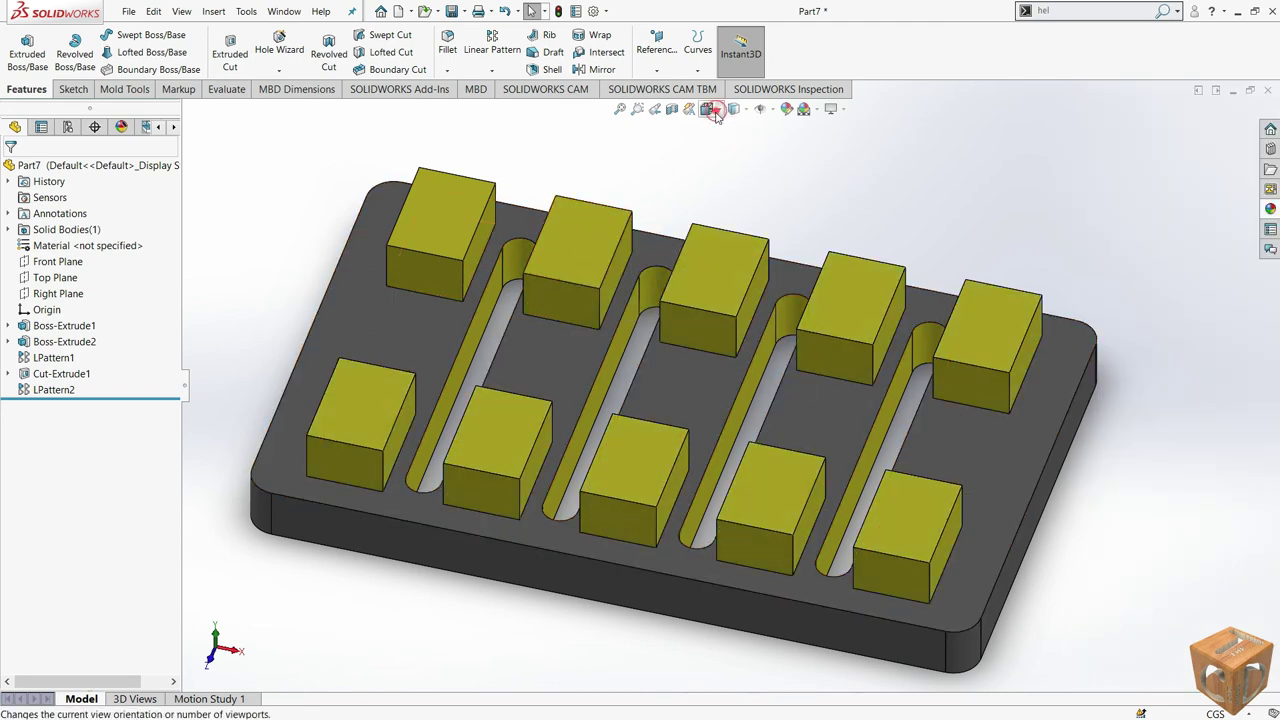
Step: Switch to Isometric view, then tilt and zoom the model for a top-down look
click(706, 108)
click(716, 112)
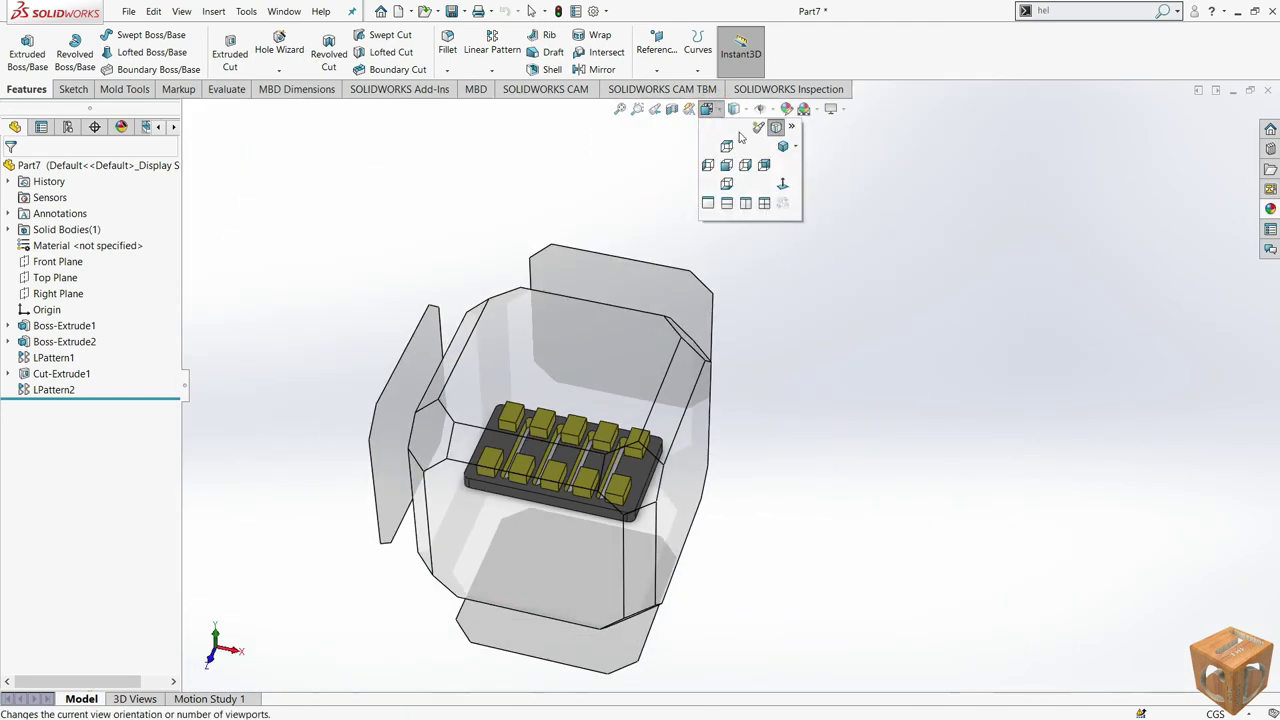
click(781, 146)
middle_drag(1012, 369, 861, 431)
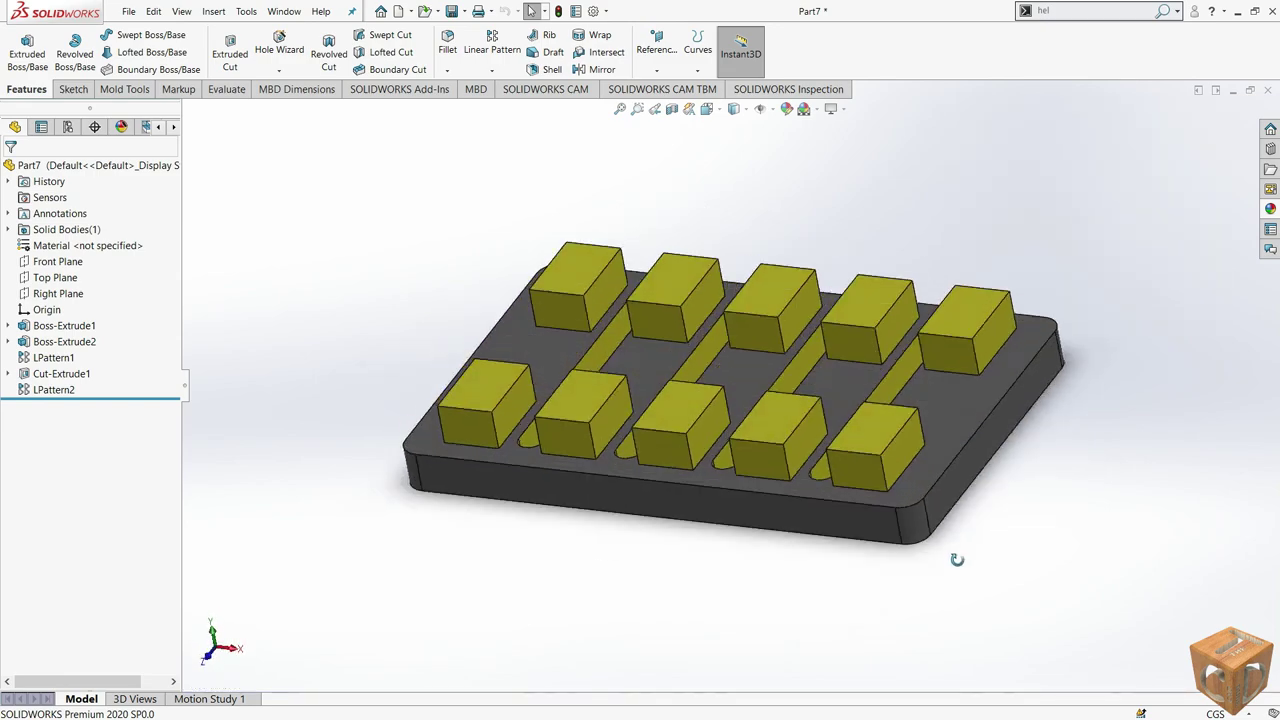
scroll(862, 420, down, 2)
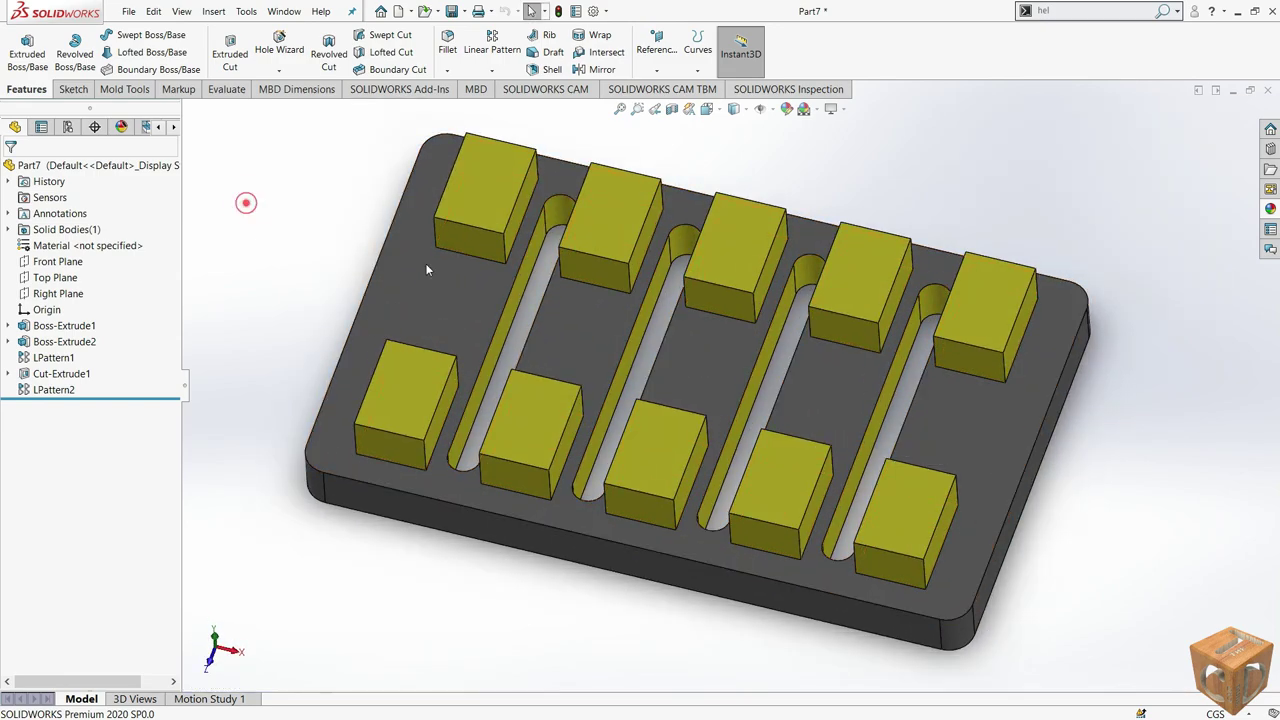